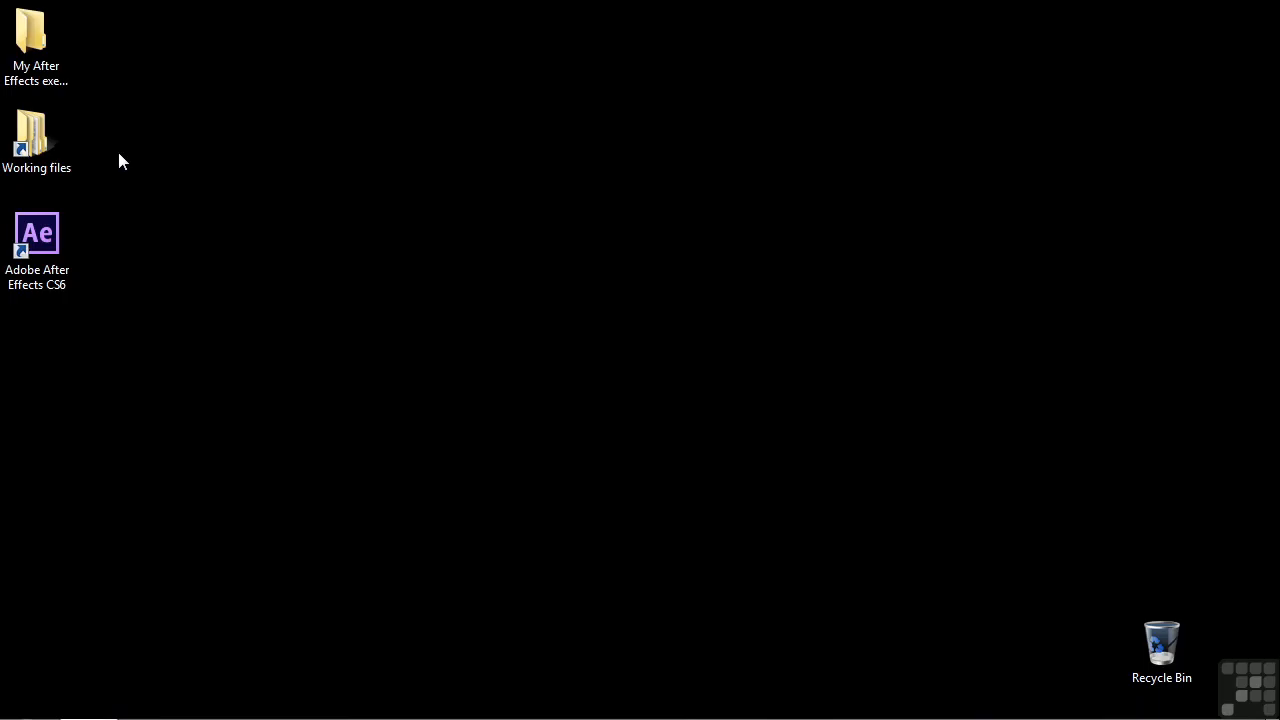
# Open the 1603-corner-pins.aep project from the After Effects projects folder in Working Files
pyautogui.doubleClick(45, 141)
pyautogui.doubleClick(476, 148)
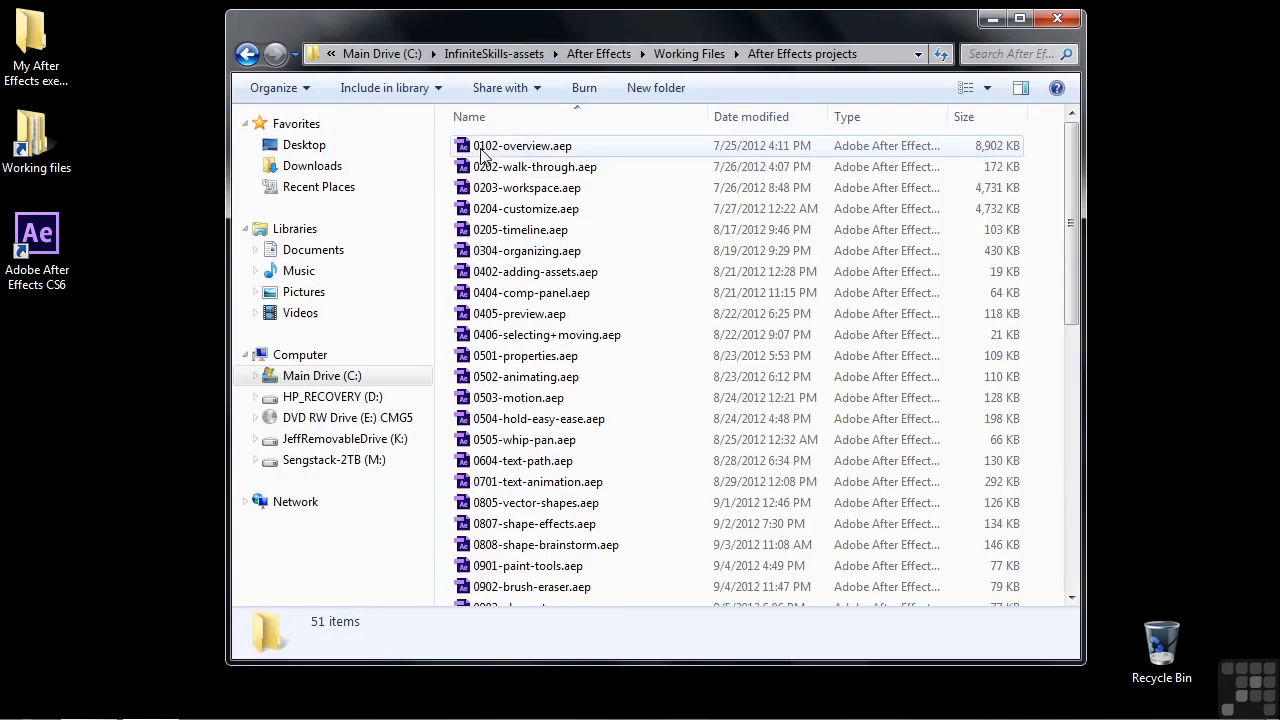
pyautogui.scroll(-10, 580, 514)
pyautogui.doubleClick(492, 598)
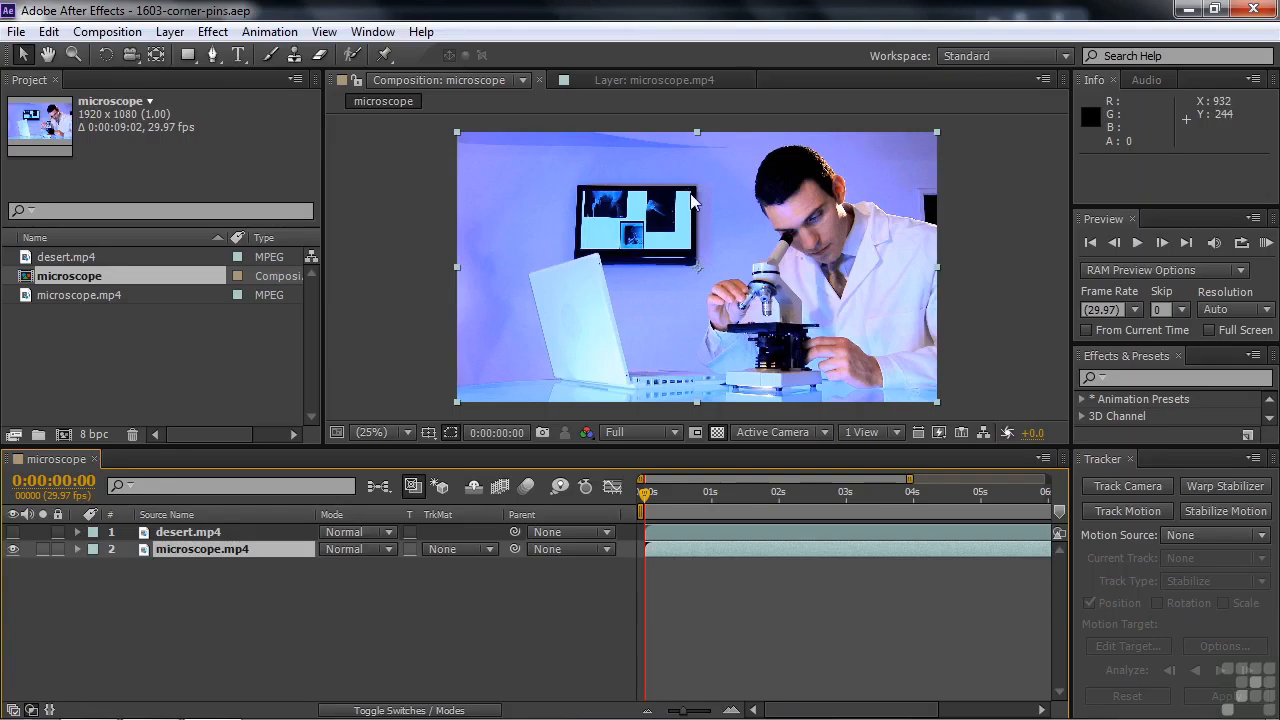
# Toggle the desert.mp4 layer's visibility to compare it with the microscope footage, leaving it hidden
pyautogui.click(13, 532)
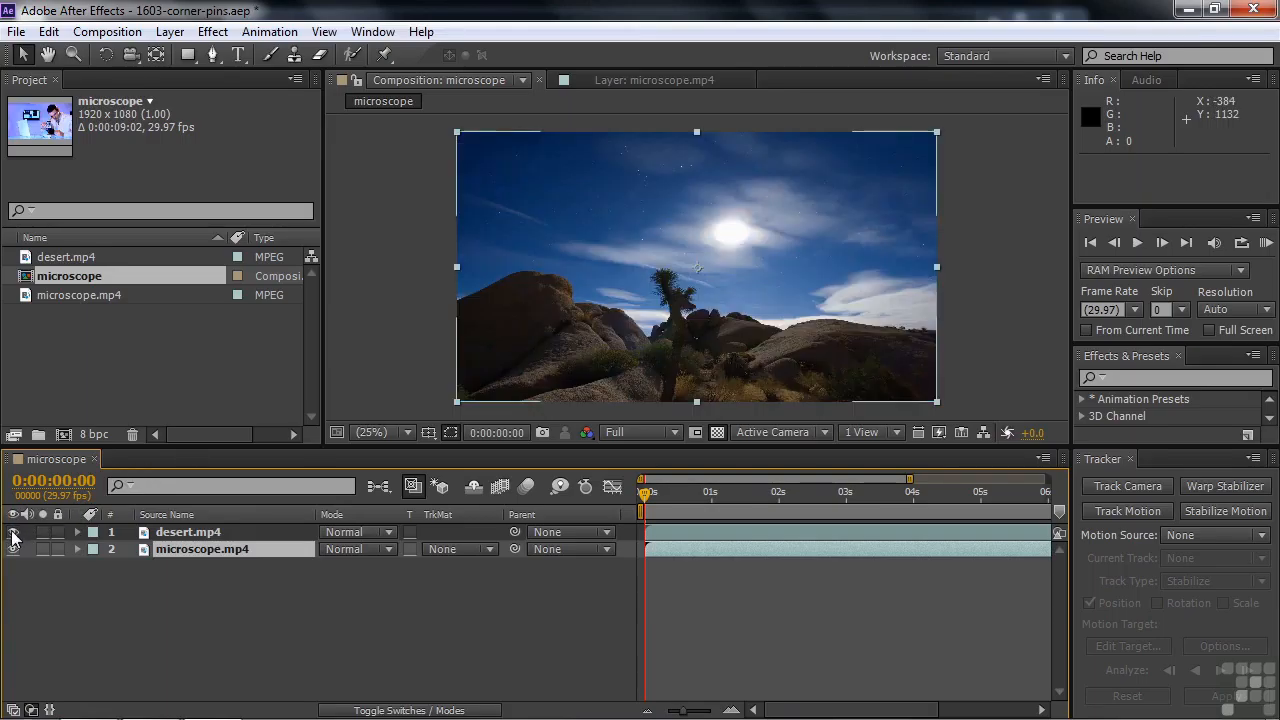
pyautogui.click(13, 532)
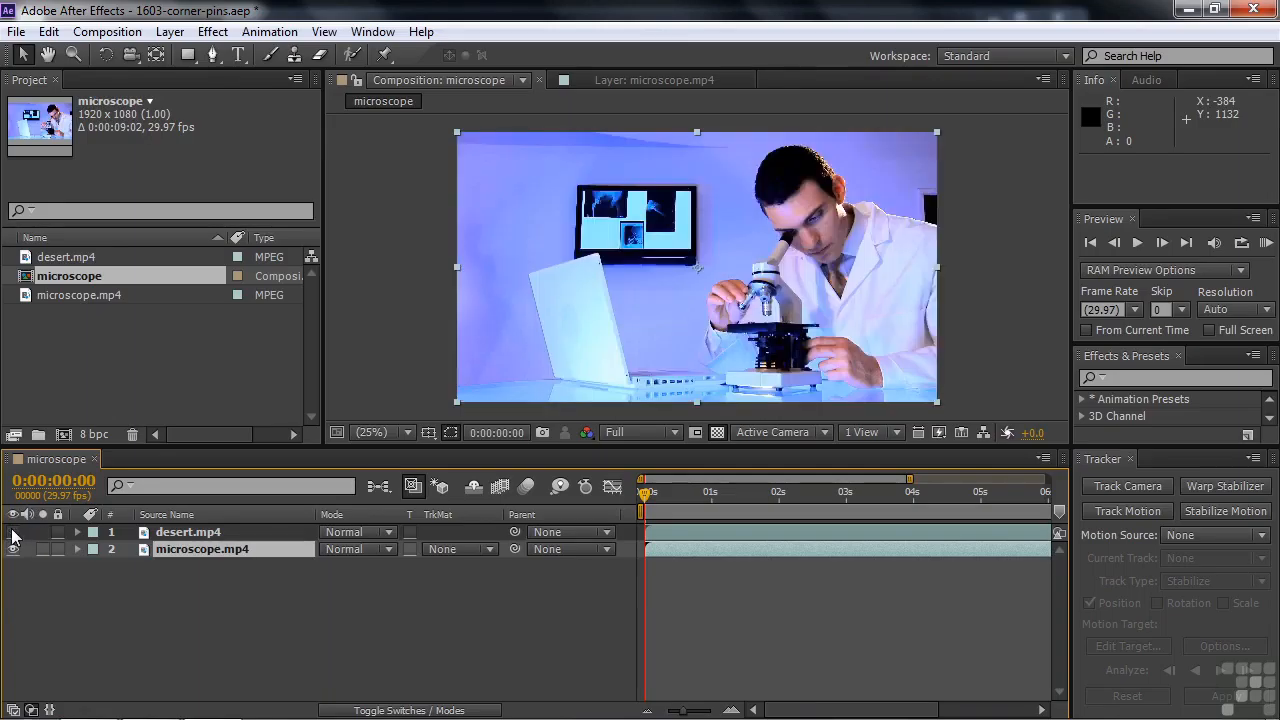
pyautogui.click(13, 532)
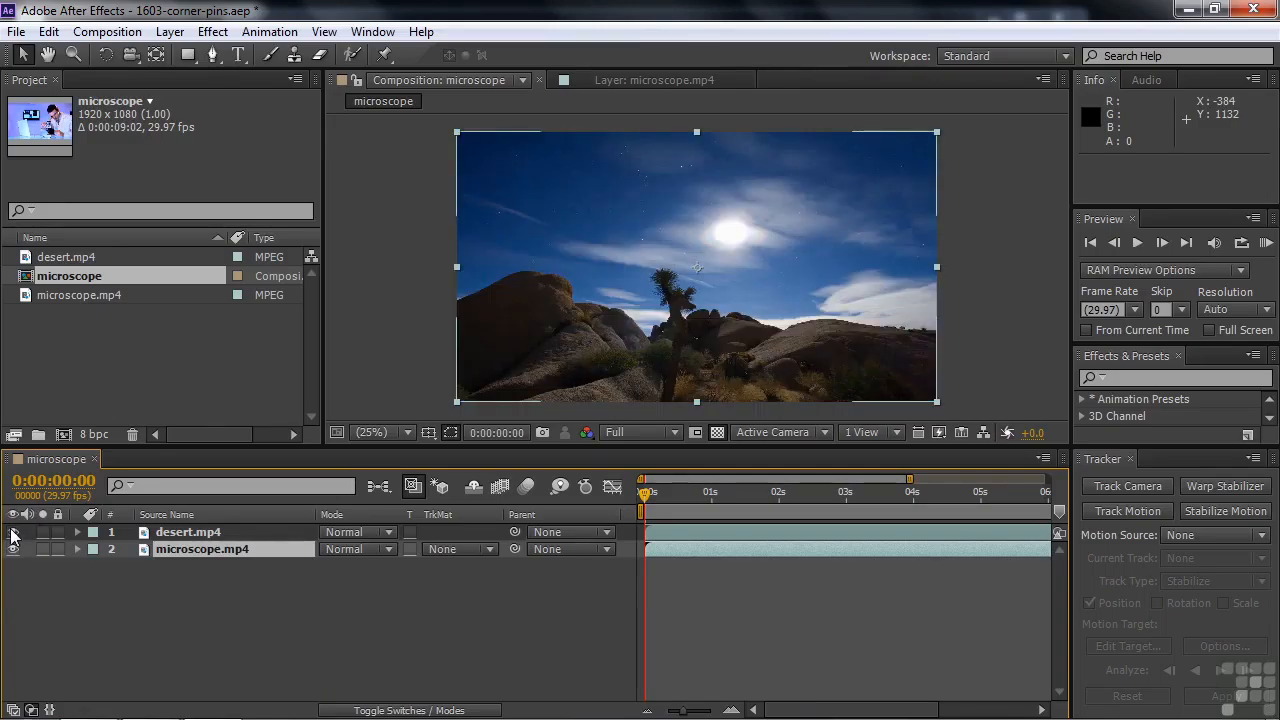
pyautogui.click(13, 532)
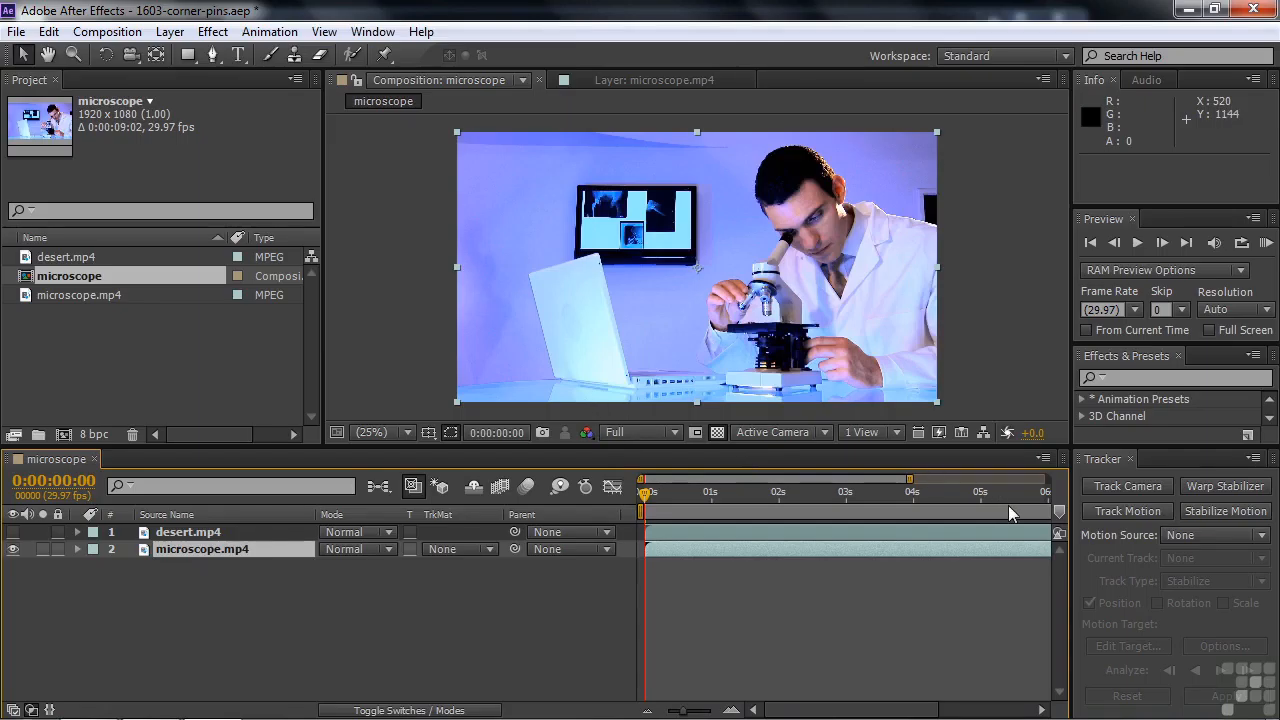
# Start a motion track on microscope.mp4 as the motion source, with the track type set to Perspective corner pin
pyautogui.click(1262, 536)
pyautogui.click(1185, 610)
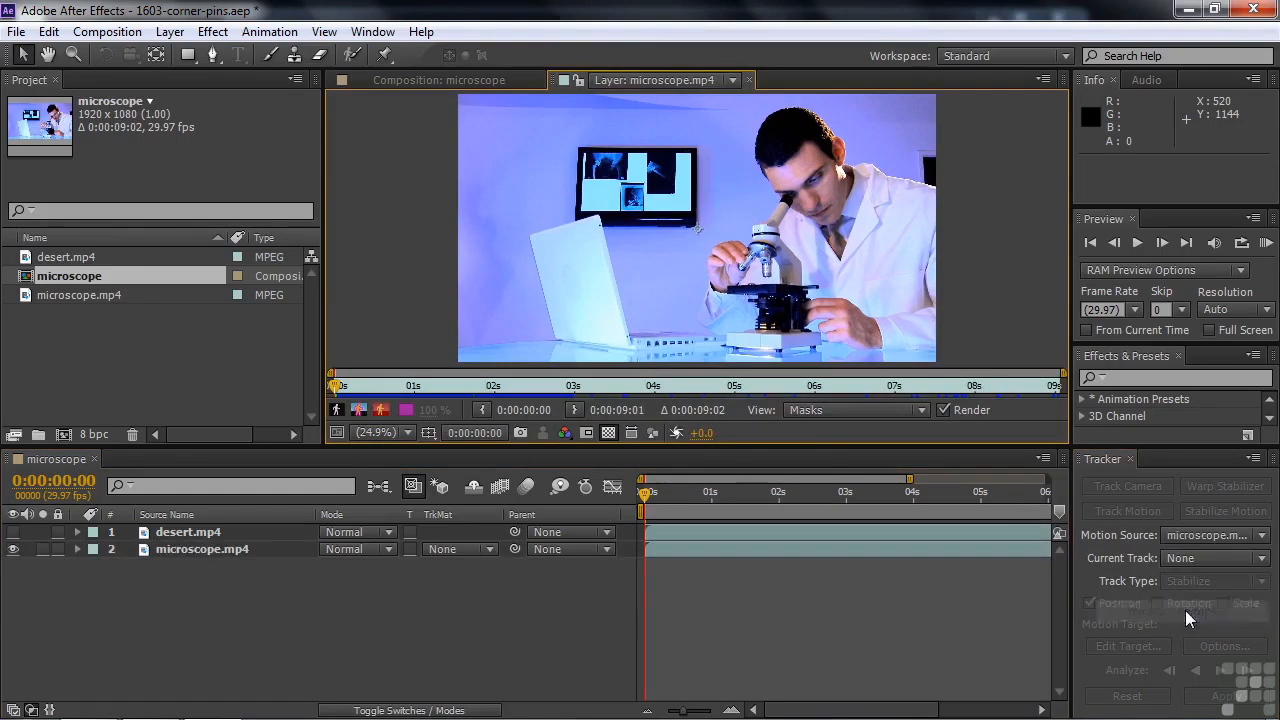
pyautogui.click(171, 551)
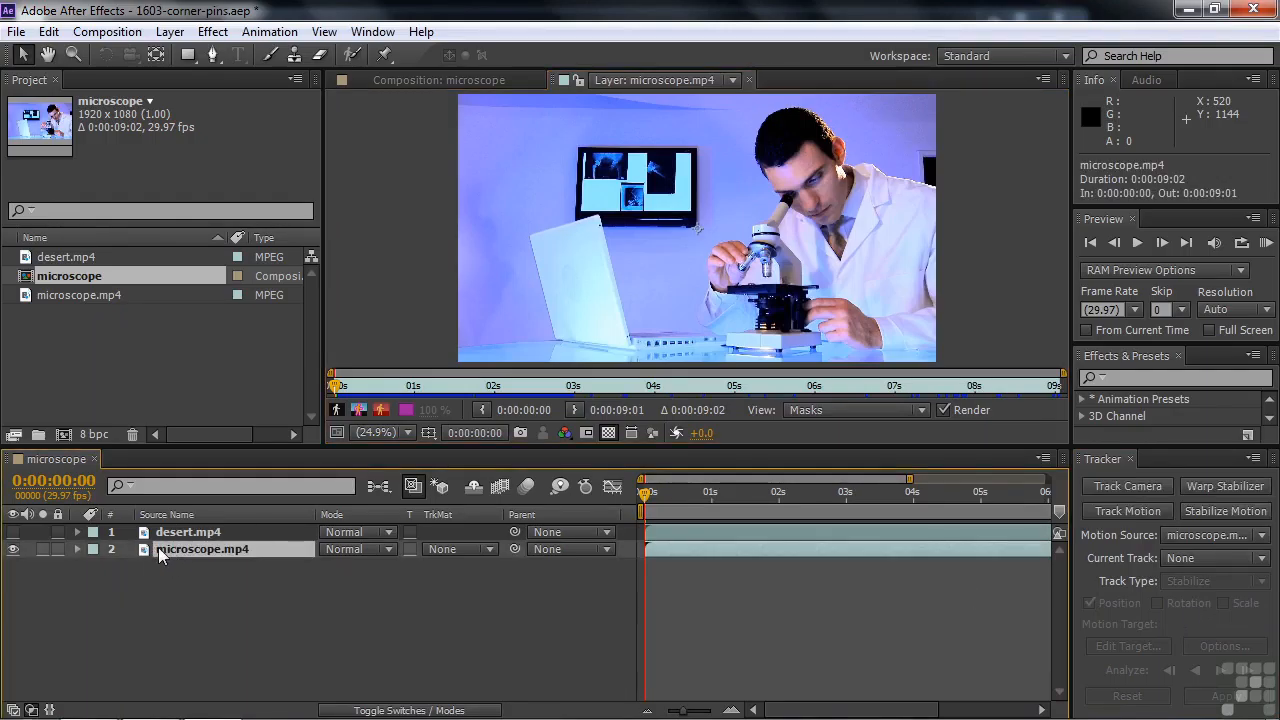
pyautogui.click(1127, 511)
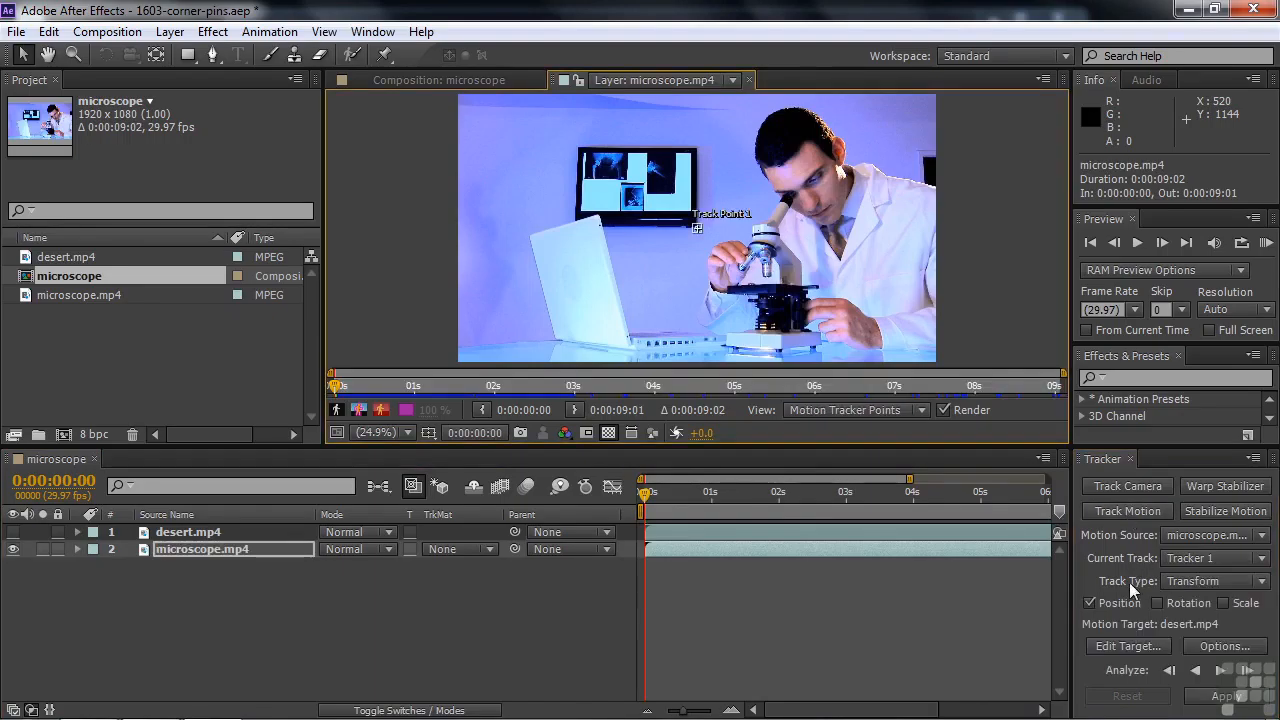
pyautogui.click(1262, 583)
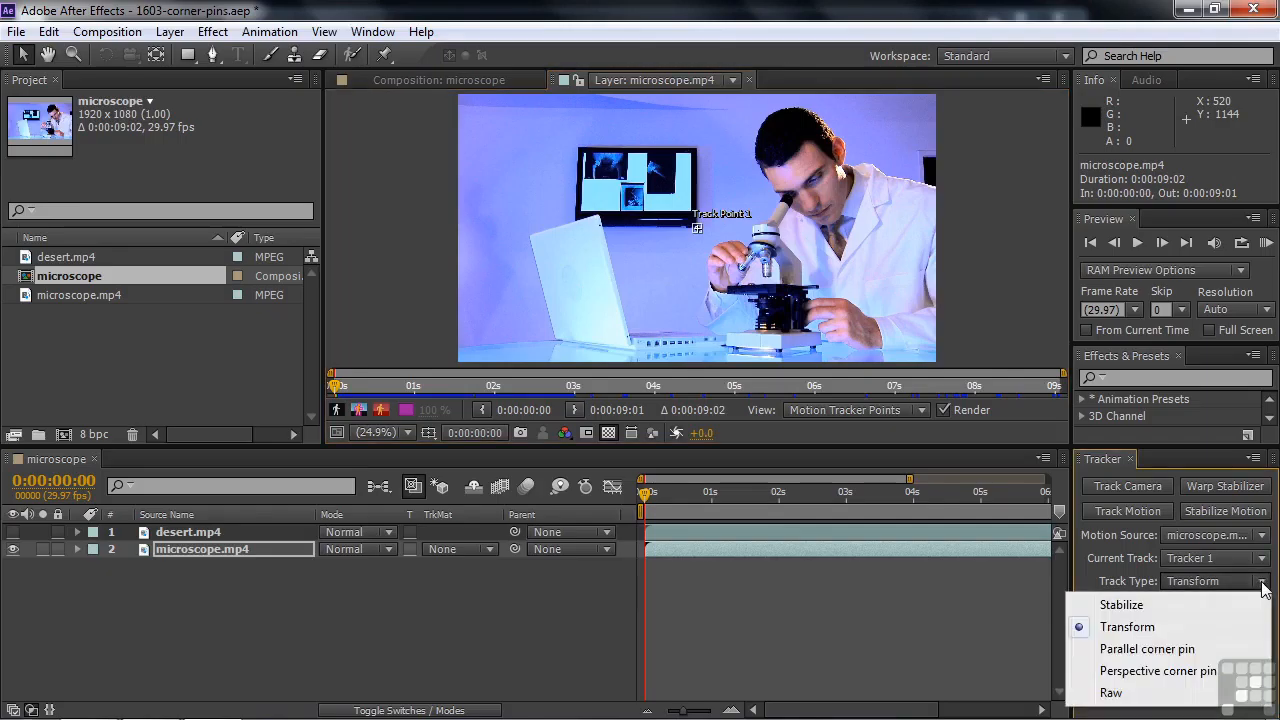
pyautogui.click(1158, 671)
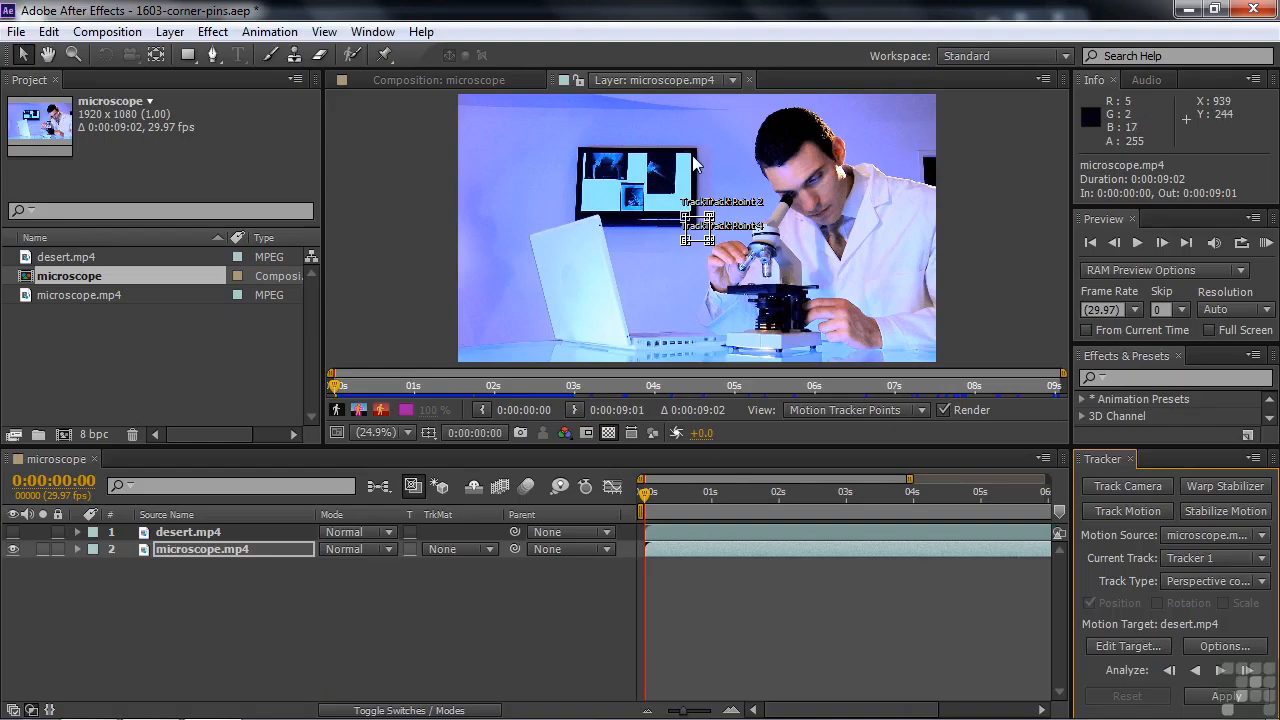
# Place Track Point 1 on the upper-left corner and Track Point 2 on the upper-right corner of the wall monitor's picture
pyautogui.scroll(4, 692, 157)
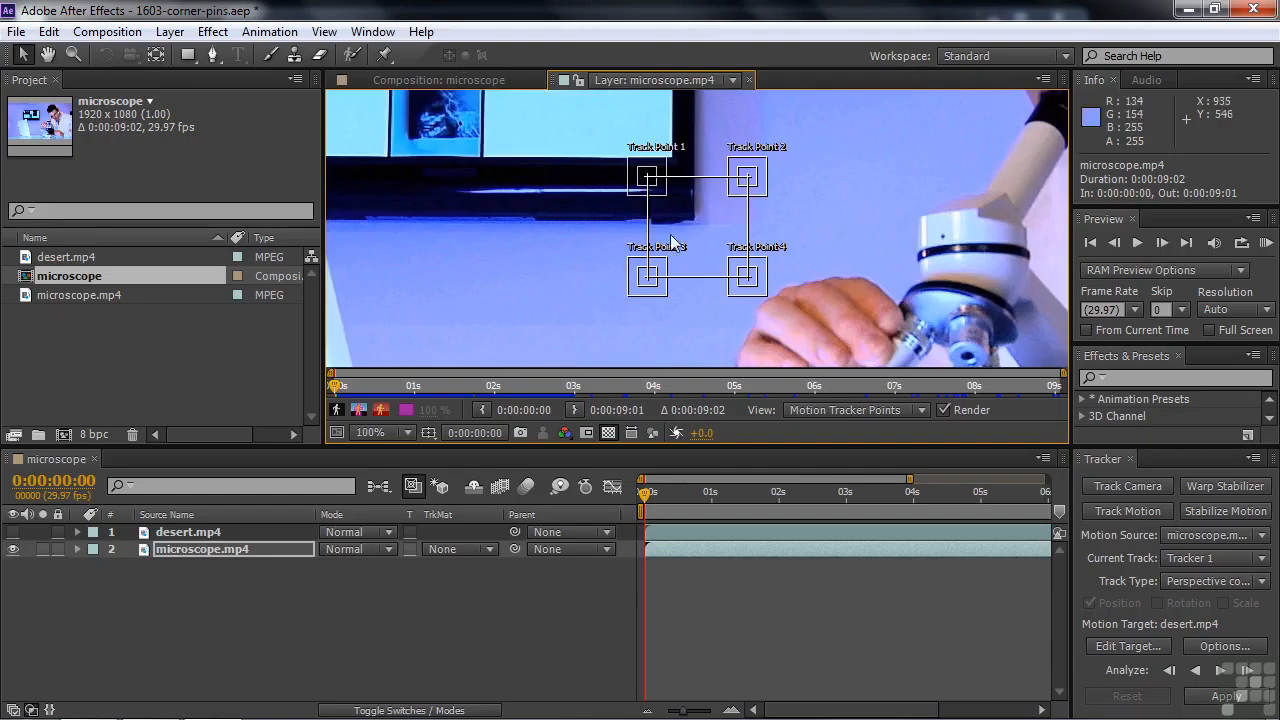
pyautogui.press('space')
pyautogui.moveTo(440, 206); pyautogui.dragTo(624, 320)
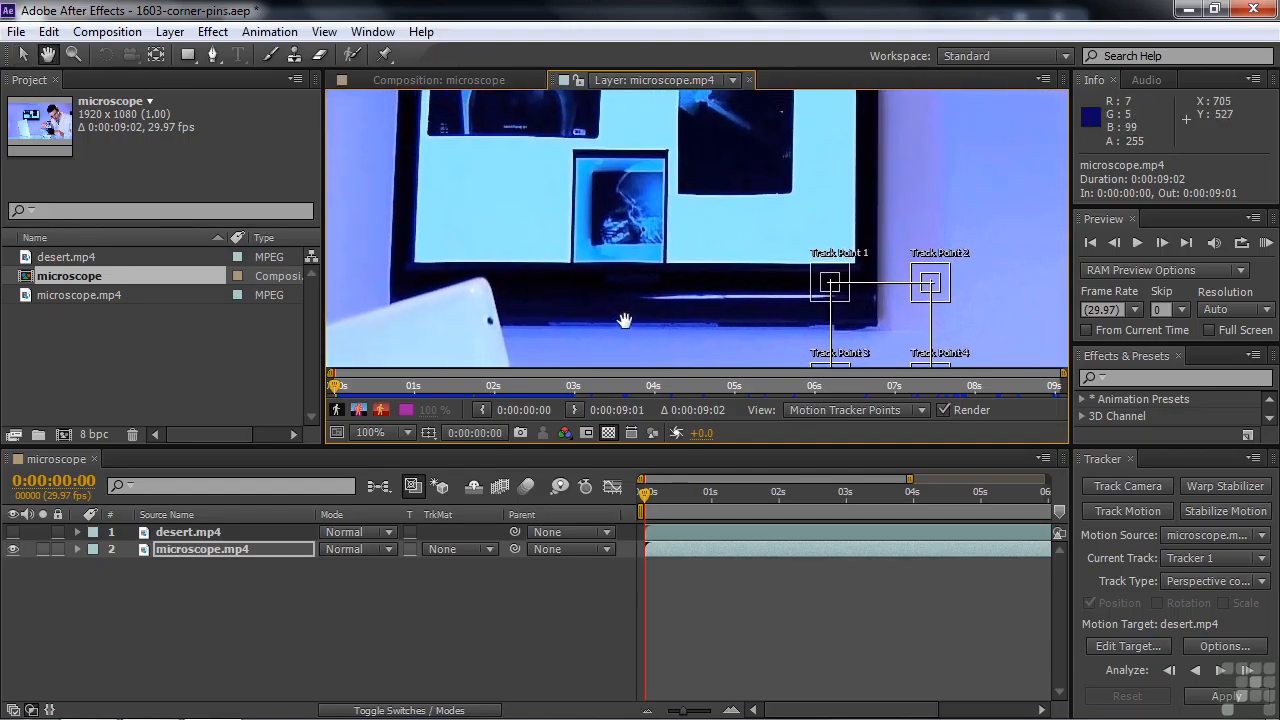
pyautogui.moveTo(830, 283); pyautogui.dragTo(438, 235)
pyautogui.press('space')
pyautogui.moveTo(962, 338); pyautogui.dragTo(954, 234)
pyautogui.moveTo(922, 332); pyautogui.dragTo(860, 167)
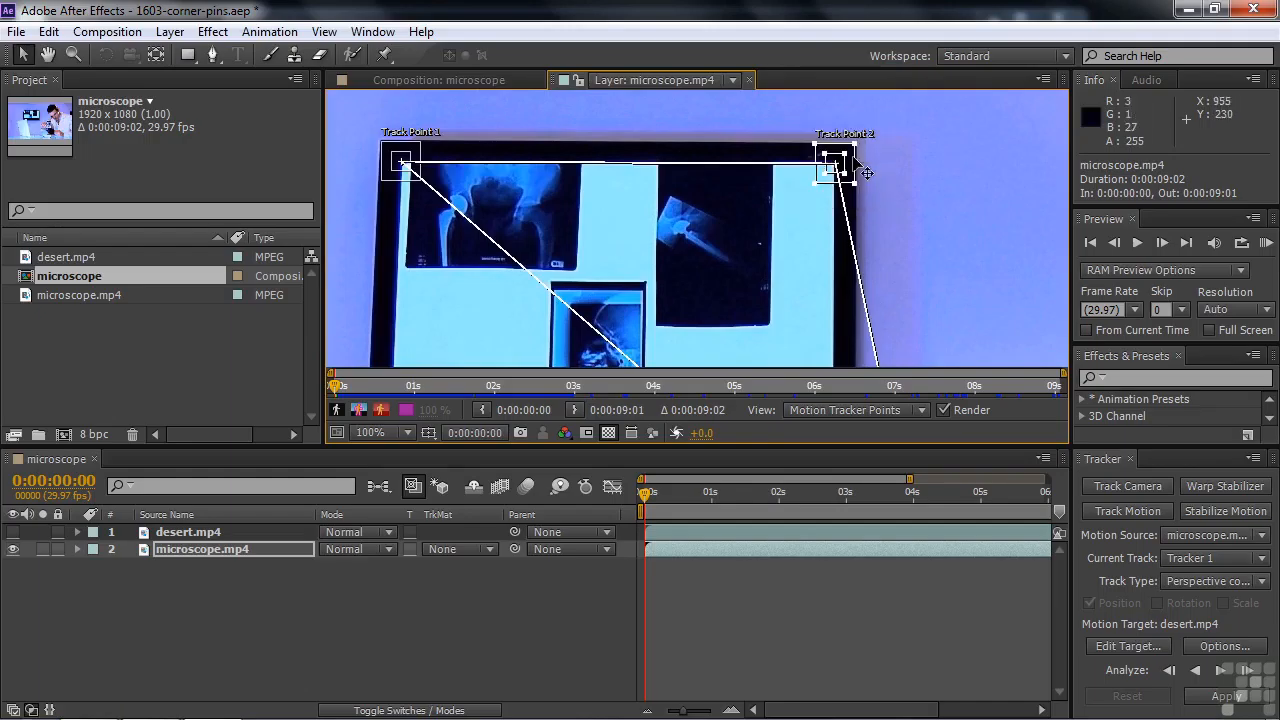
# Place Track Point 4 on the lower-right corner and Track Point 3 on the lower-left corner of the wall monitor's picture
pyautogui.moveTo(929, 312); pyautogui.dragTo(935, 97)
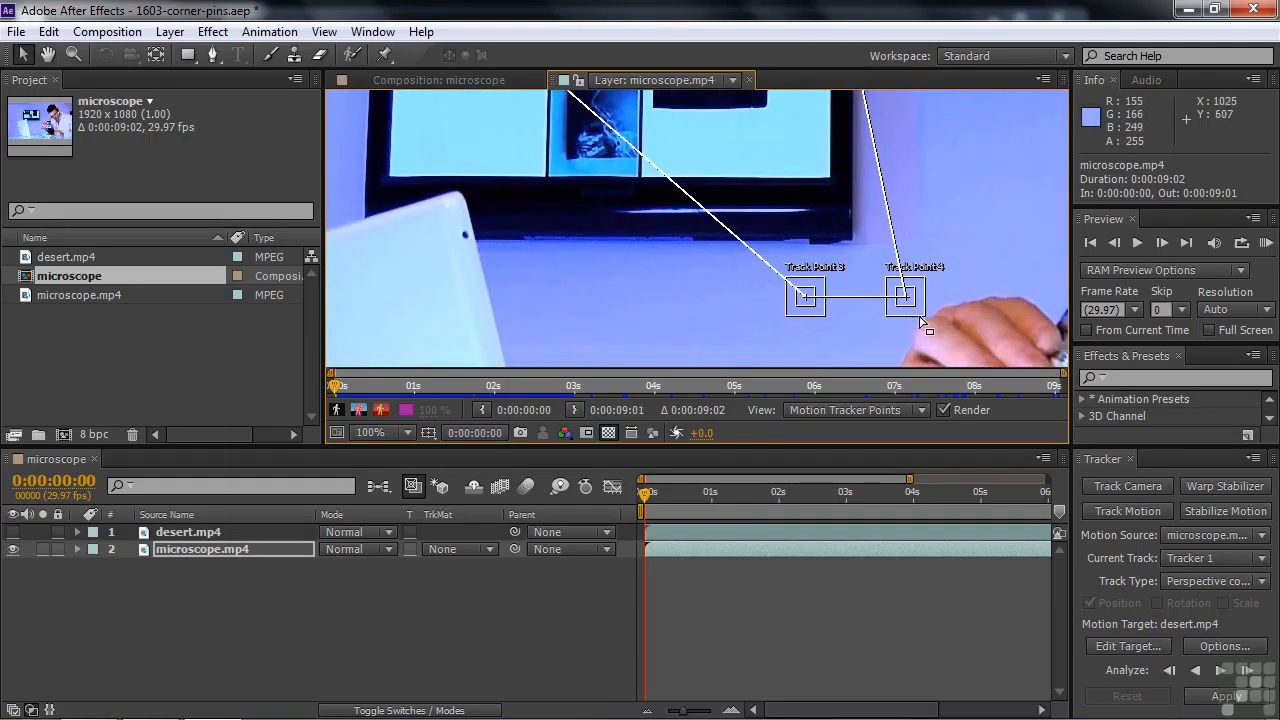
pyautogui.moveTo(921, 313); pyautogui.dragTo(849, 194)
pyautogui.moveTo(825, 305); pyautogui.dragTo(404, 185)
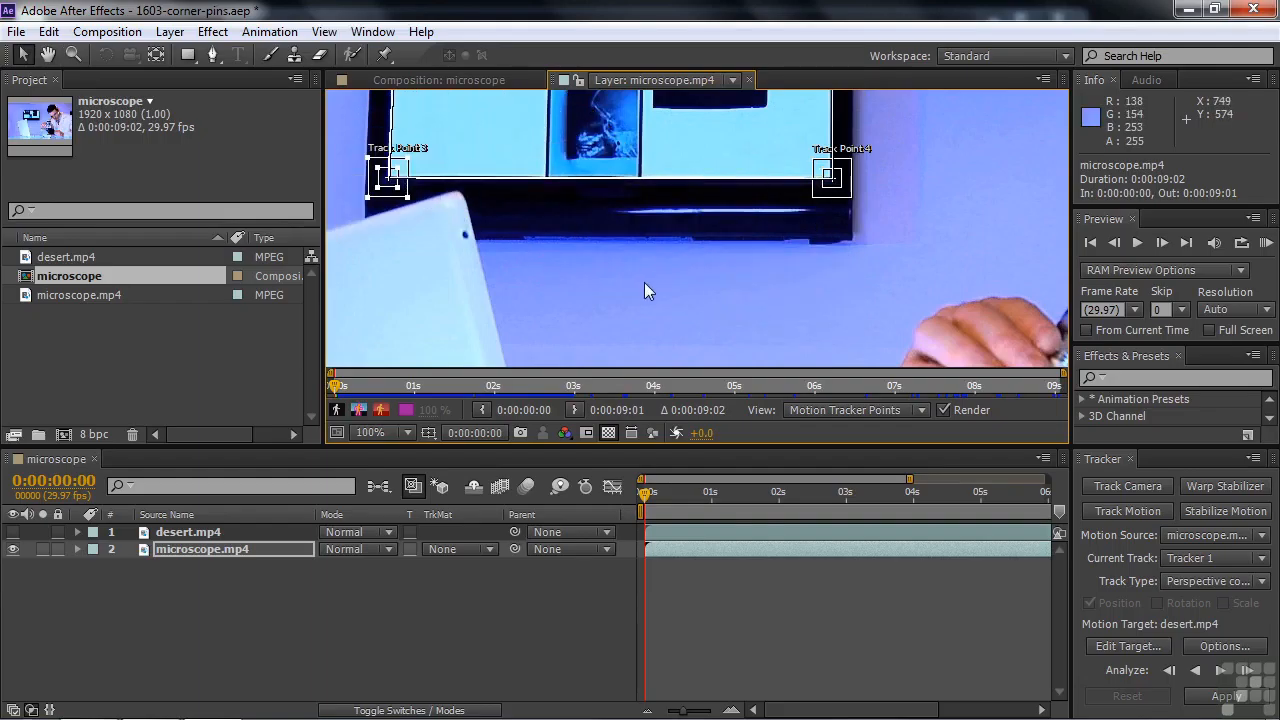
pyautogui.hotkey('shift', '/')
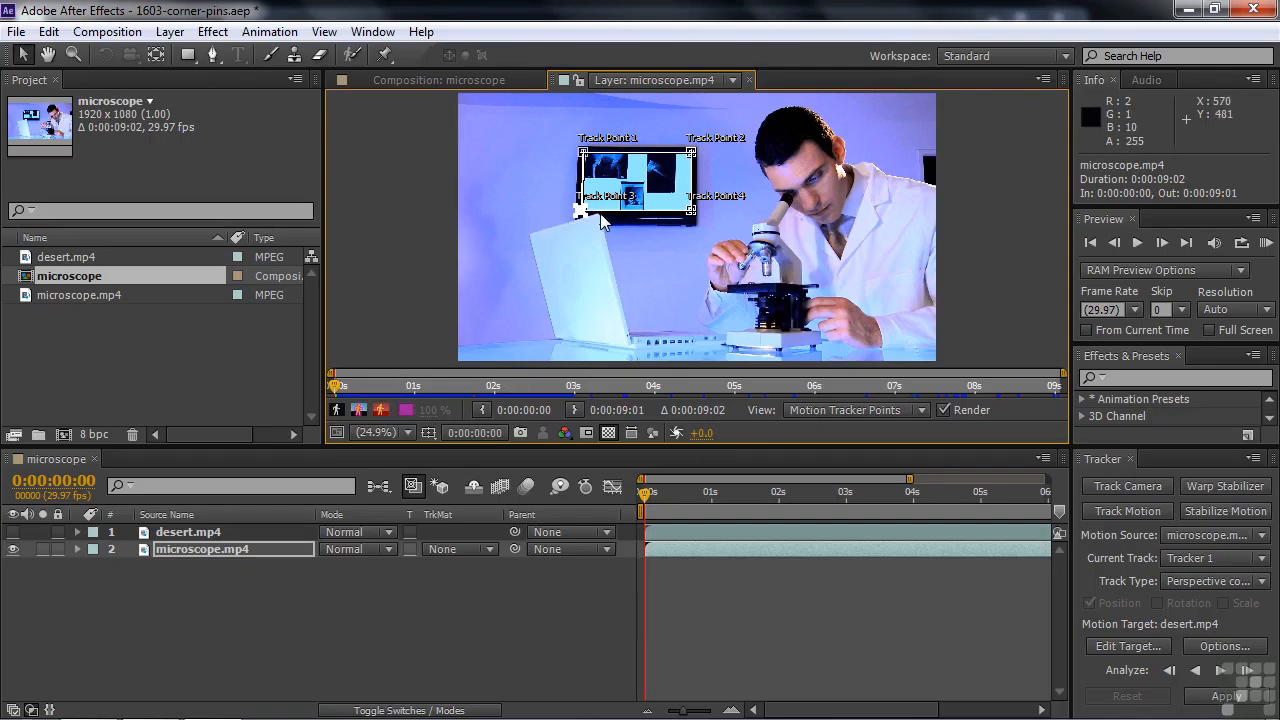
# Analyze the track forward from the first frame and stop it at 0:00:05:12
pyautogui.moveTo(336, 386)
pyautogui.mouseDown()
pyautogui.moveTo(722, 386)
pyautogui.moveTo(975, 424)
pyautogui.moveTo(999, 421)
pyautogui.moveTo(980, 398)
pyautogui.moveTo(1043, 392)
pyautogui.moveTo(333, 385)
pyautogui.mouseUp()
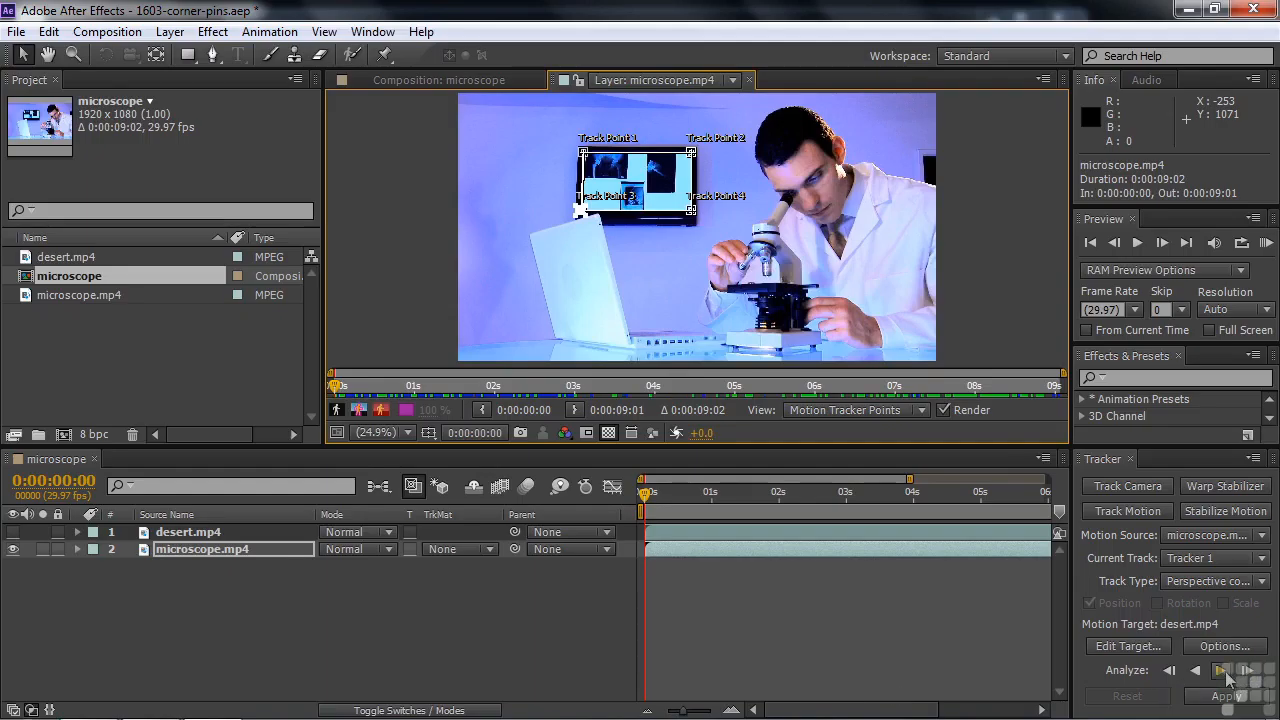
pyautogui.click(1222, 671)
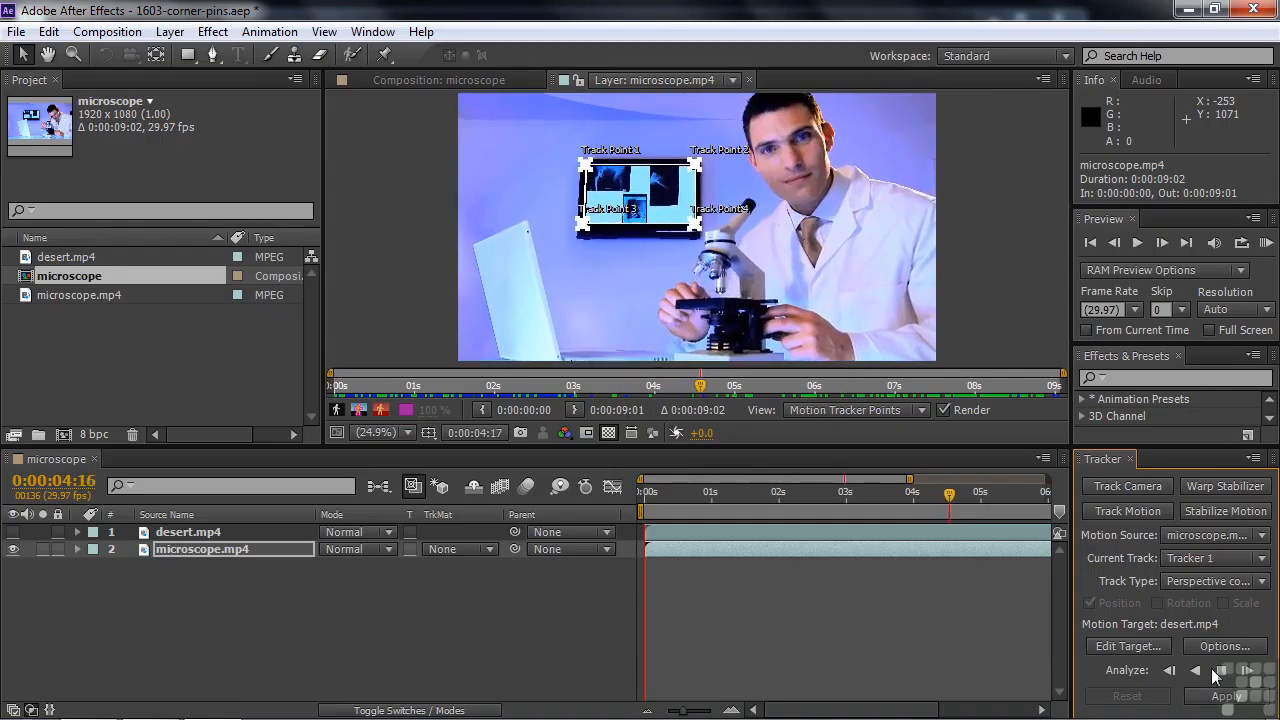
pyautogui.click(1221, 670)
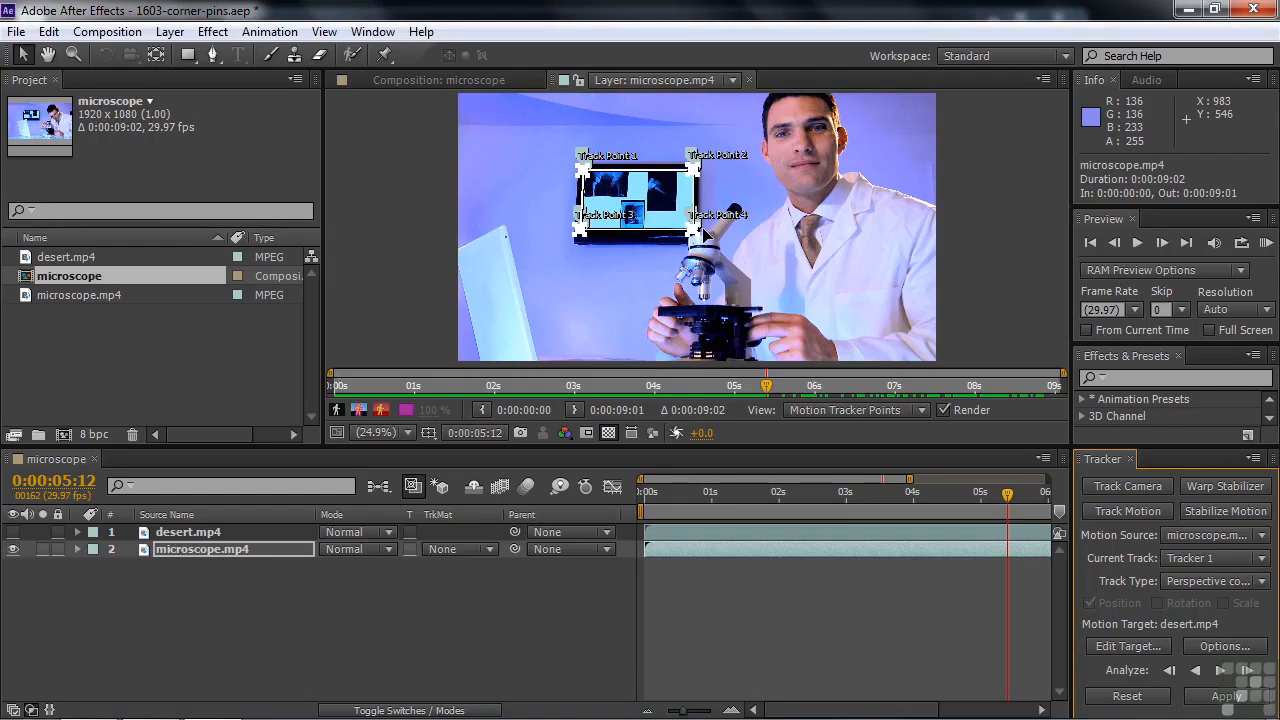
# Check Track Point 4 near the microscope eyepiece, resume the forward analysis and stop it at 0:00:07:28
pyautogui.scroll(2, 705, 232)
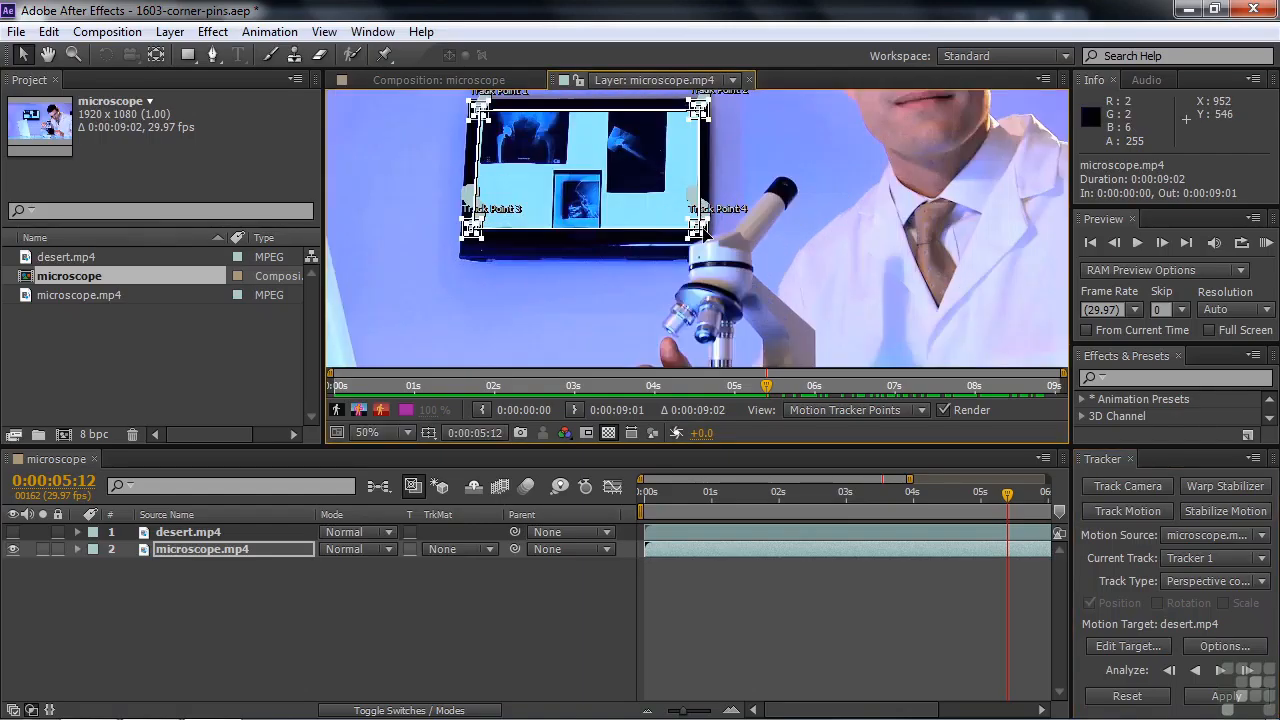
pyautogui.scroll(2, 703, 228)
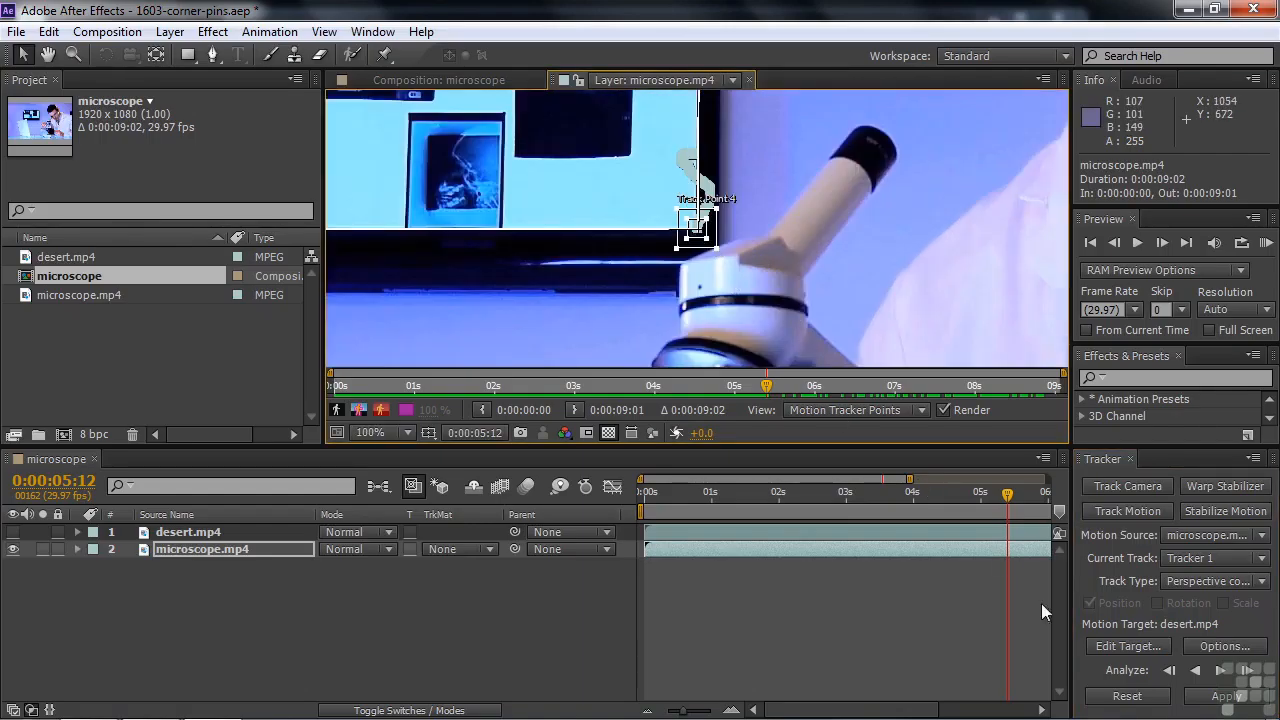
pyautogui.click(1221, 671)
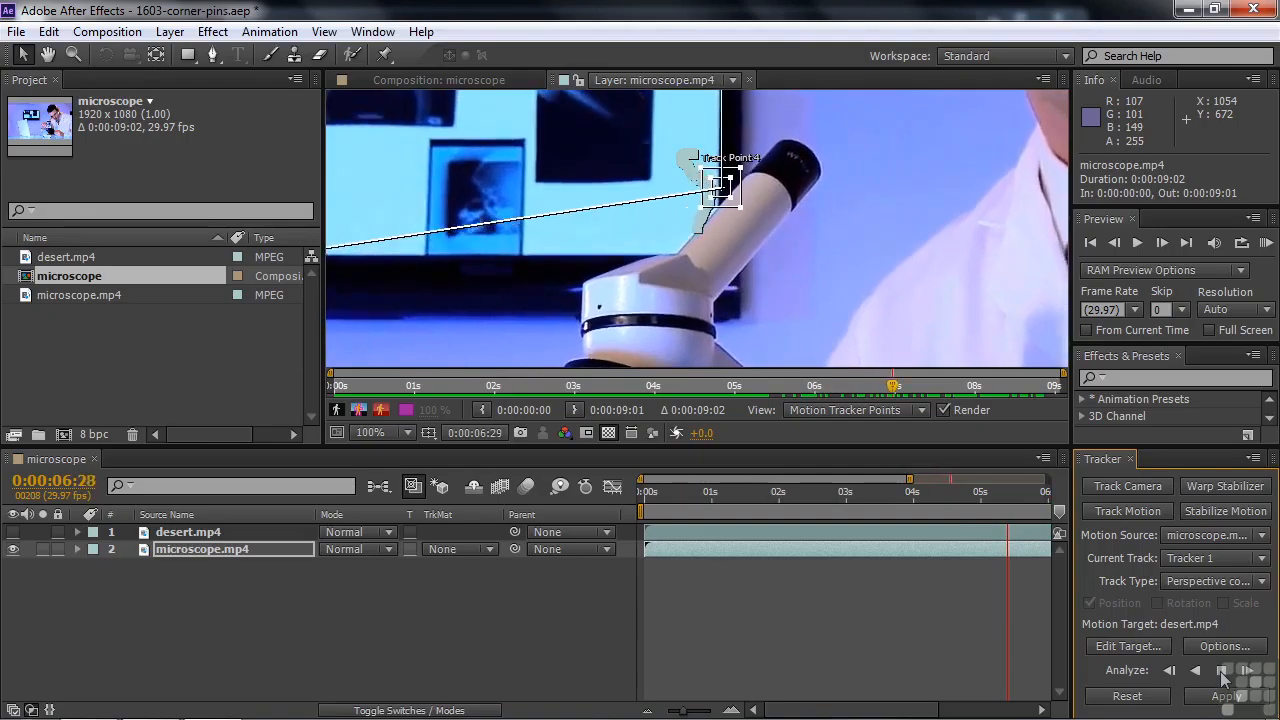
pyautogui.click(1221, 672)
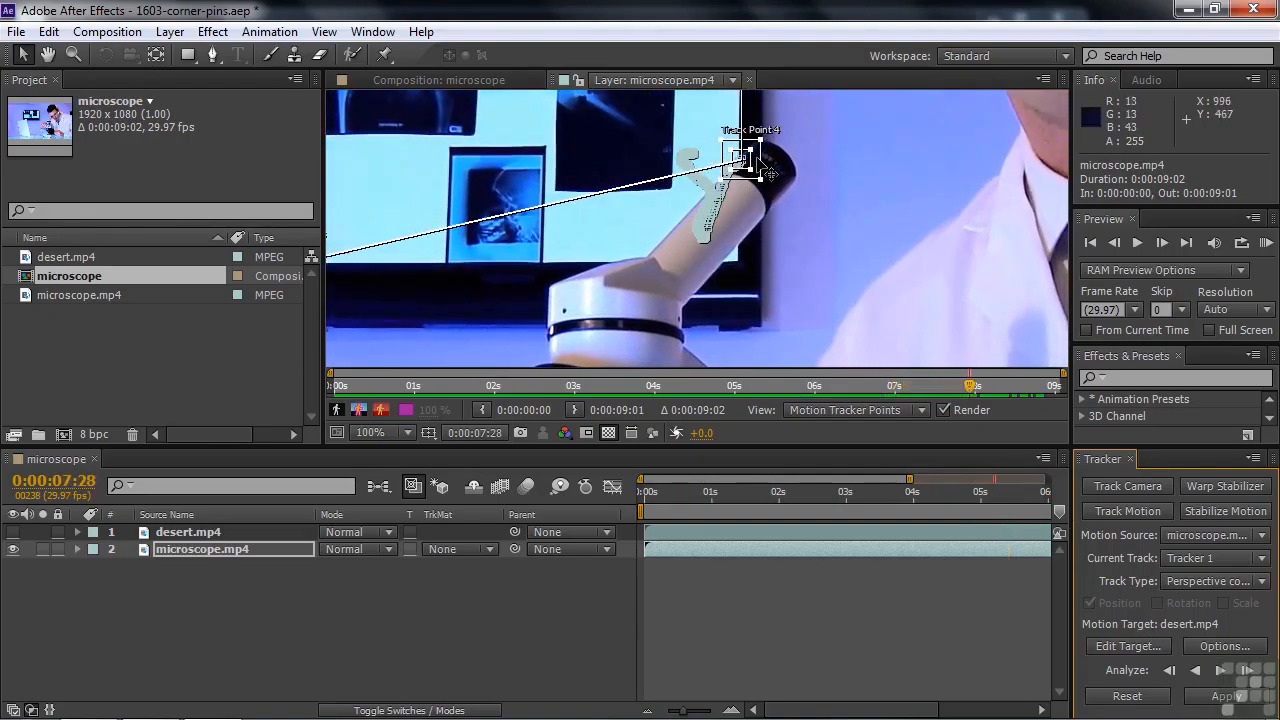
# Move Track Point 4 back onto the monitor picture's lower-right corner and analyze forward to the end of the clip
pyautogui.moveTo(770, 175); pyautogui.dragTo(762, 276)
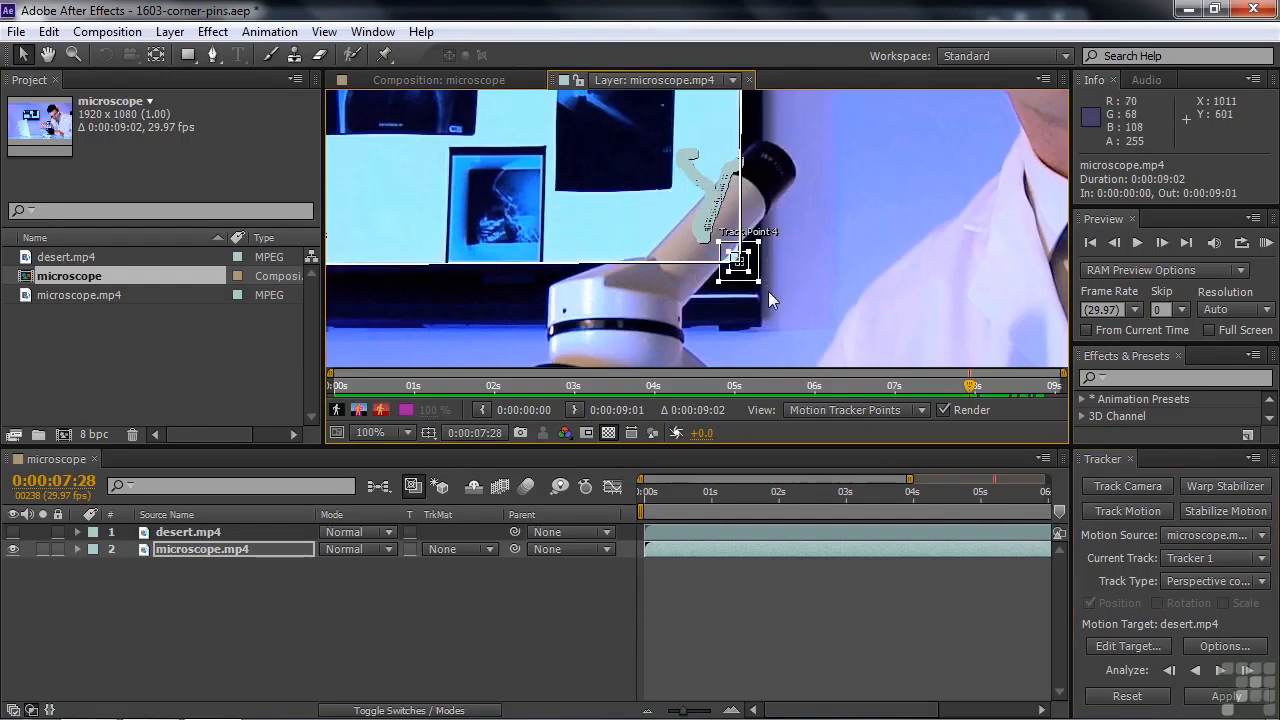
pyautogui.click(1220, 670)
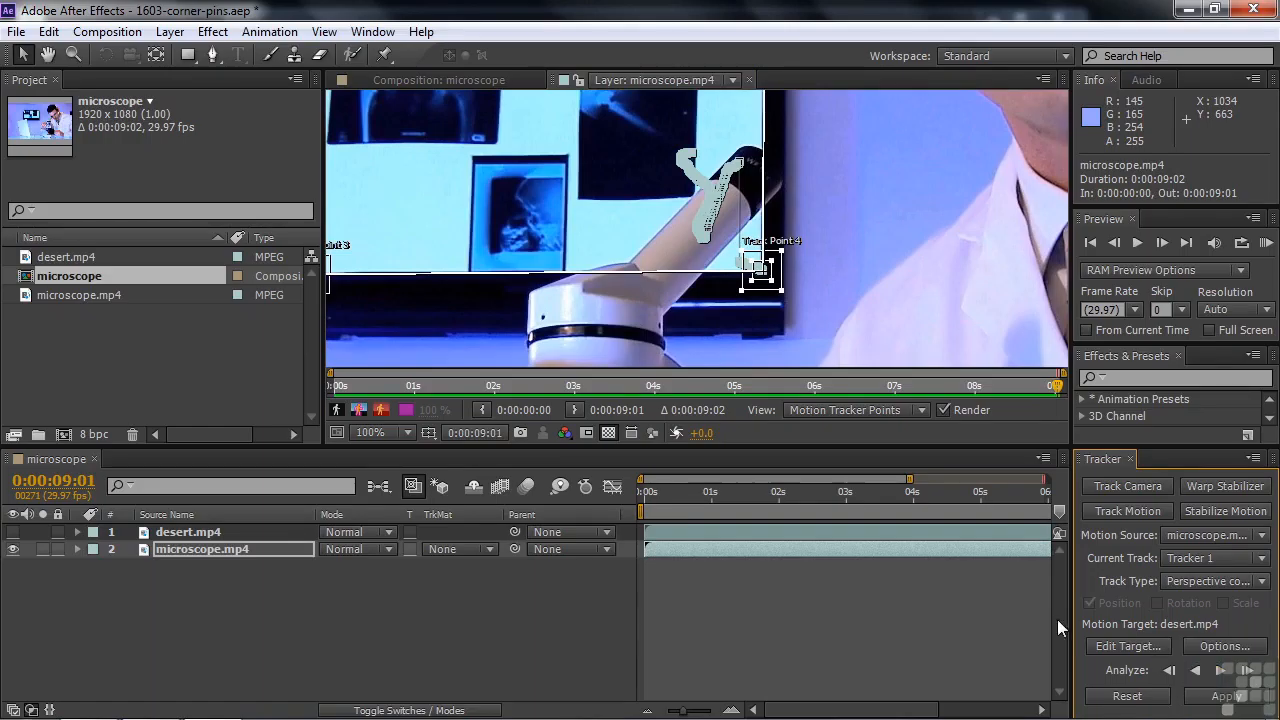
# Reveal the keyframed tracker properties of the microscope.mp4 layer down to Track Point 4
pyautogui.click(221, 552)
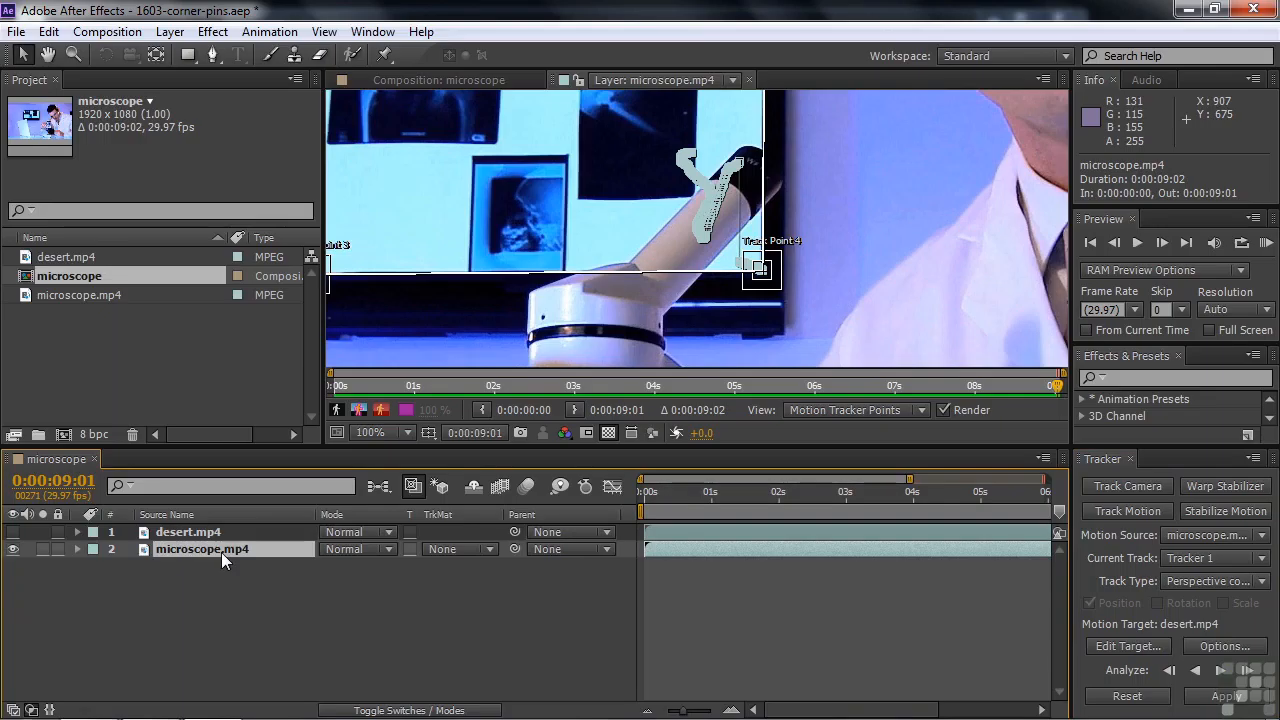
pyautogui.press('u')
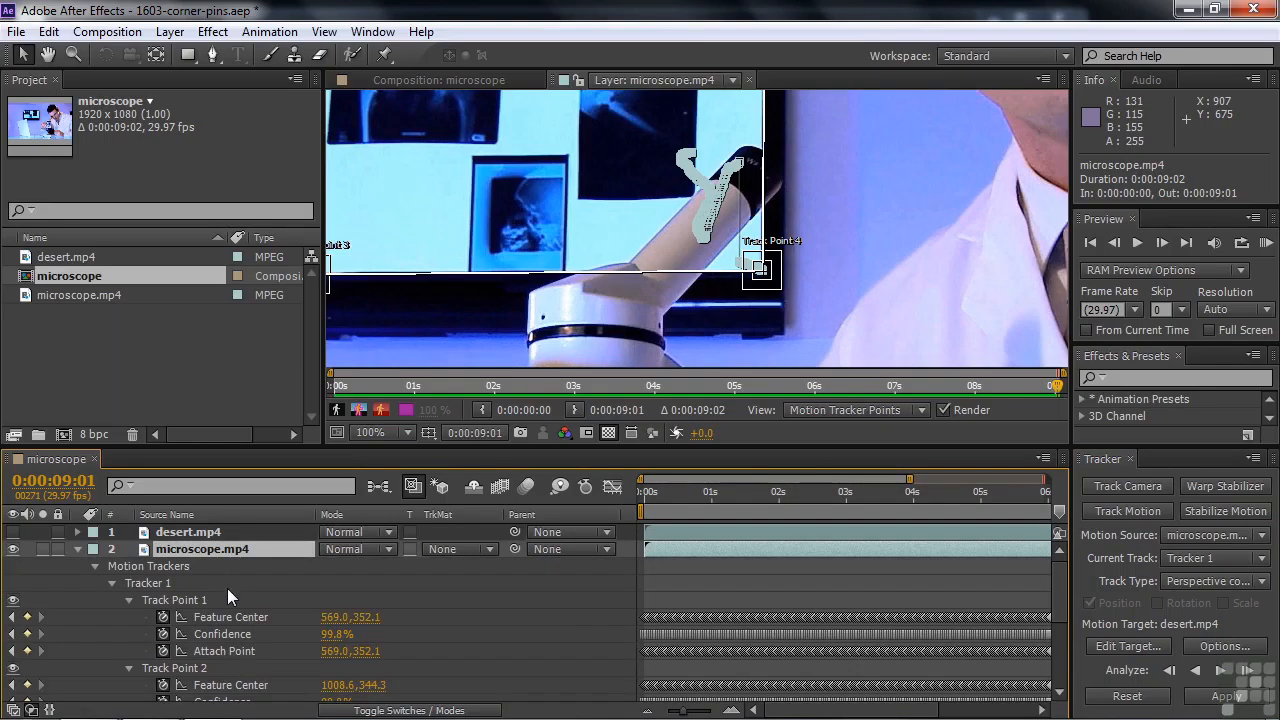
pyautogui.moveTo(1063, 598)
pyautogui.mouseDown()
pyautogui.moveTo(1074, 696)
pyautogui.moveTo(1069, 575)
pyautogui.mouseUp()
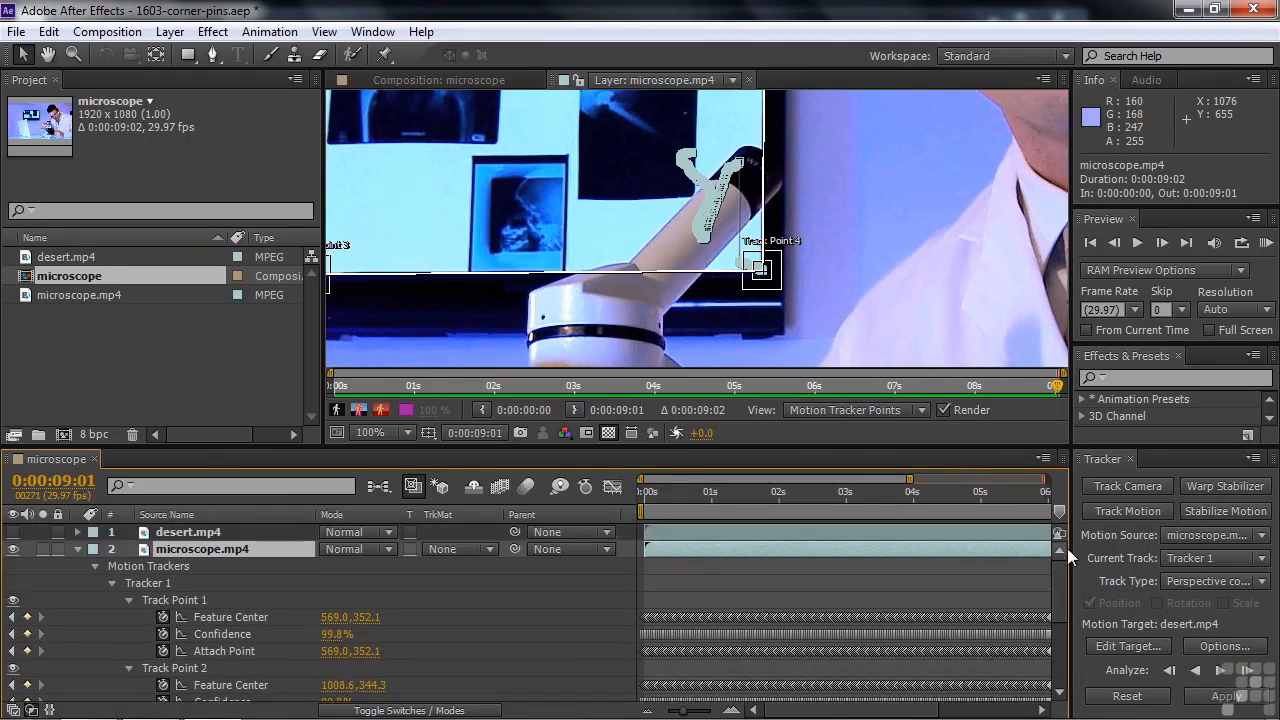
pyautogui.moveTo(1063, 578); pyautogui.dragTo(1067, 671)
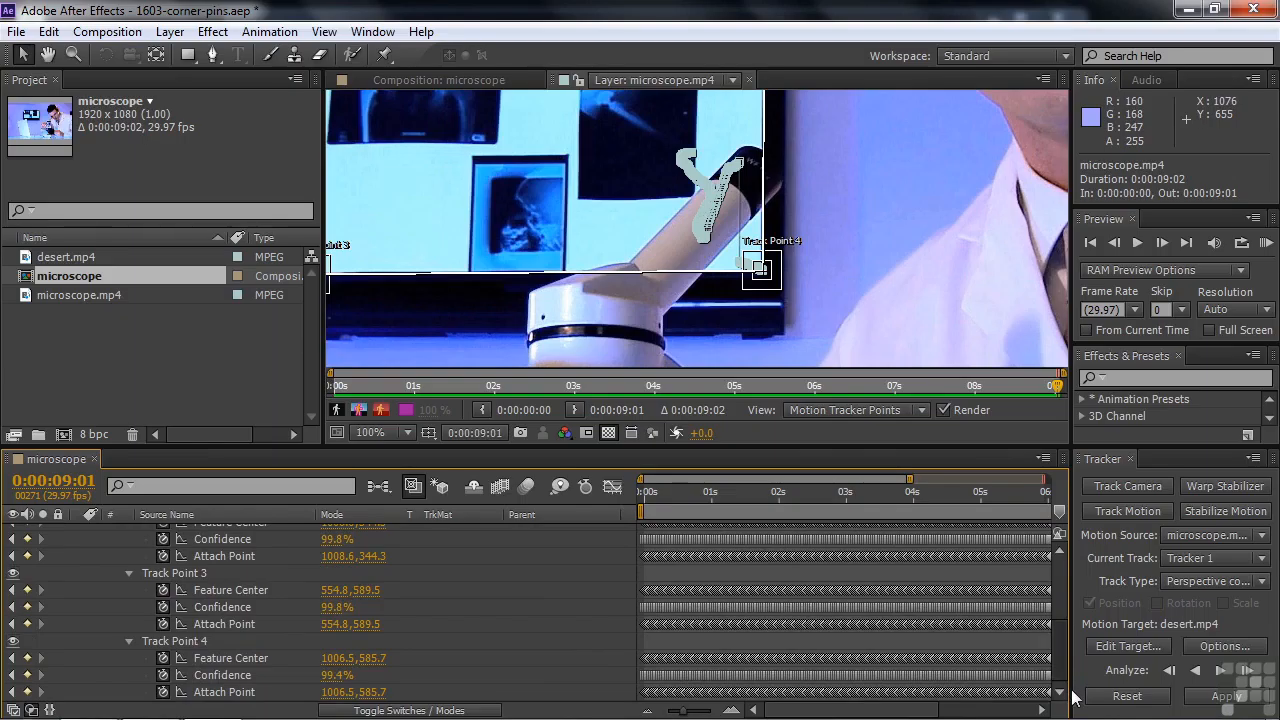
# Delete Track Point 4's Feature Center, Confidence and Attach Point keyframes from 0:00:07:14 through 0:00:07:27
pyautogui.moveTo(1057, 388); pyautogui.dragTo(968, 408)
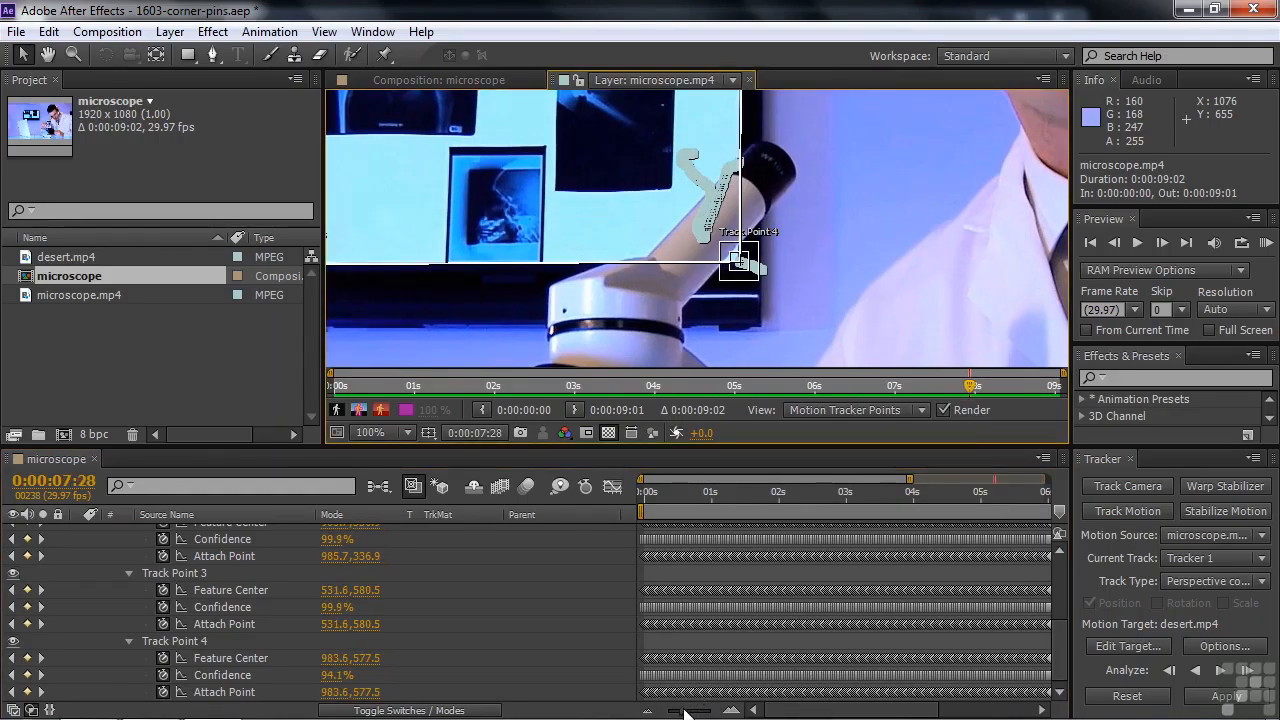
pyautogui.moveTo(686, 712); pyautogui.dragTo(647, 712)
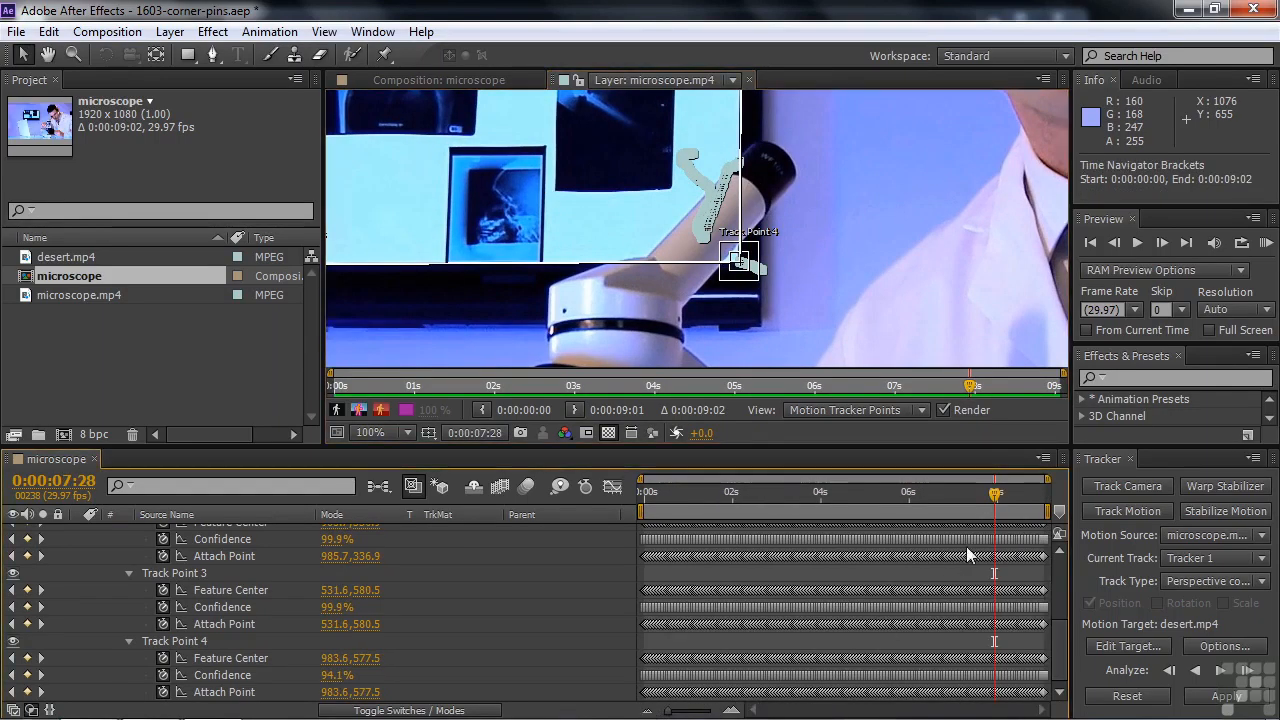
pyautogui.moveTo(973, 547)
pyautogui.press('=')
pyautogui.press('=')
pyautogui.press('=')
pyautogui.press('=')
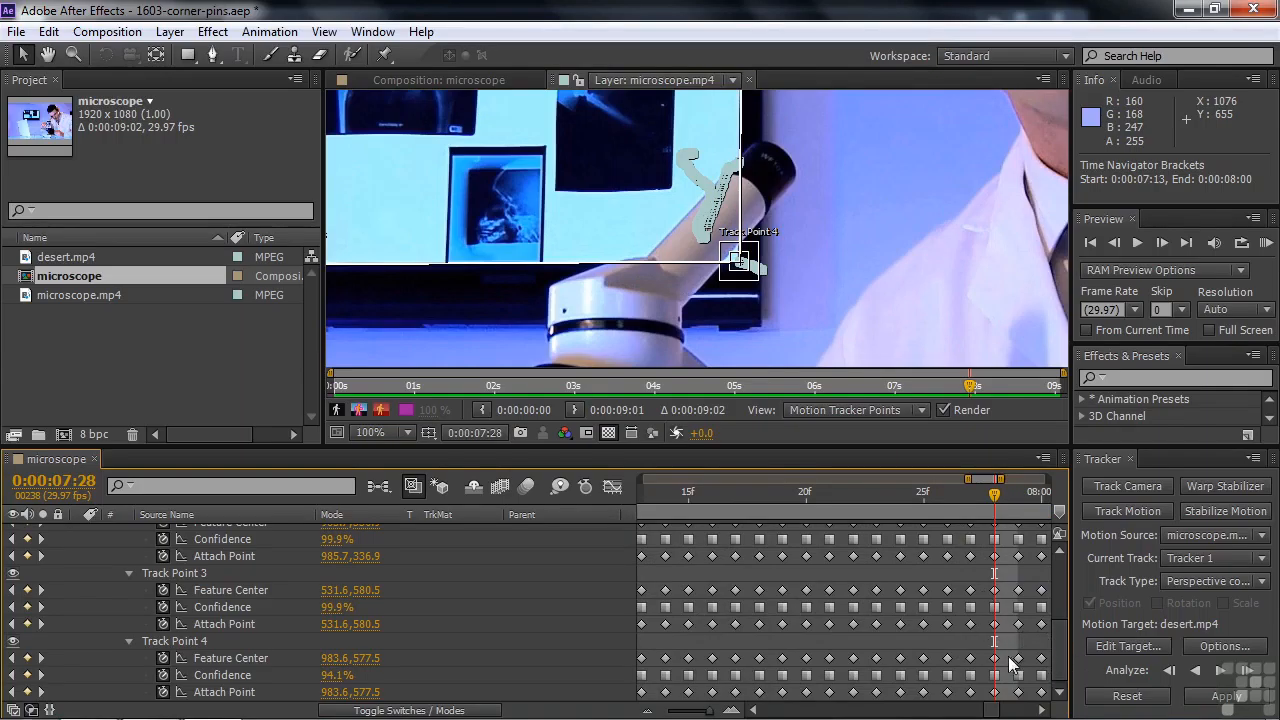
pyautogui.moveTo(976, 662); pyautogui.dragTo(658, 708)
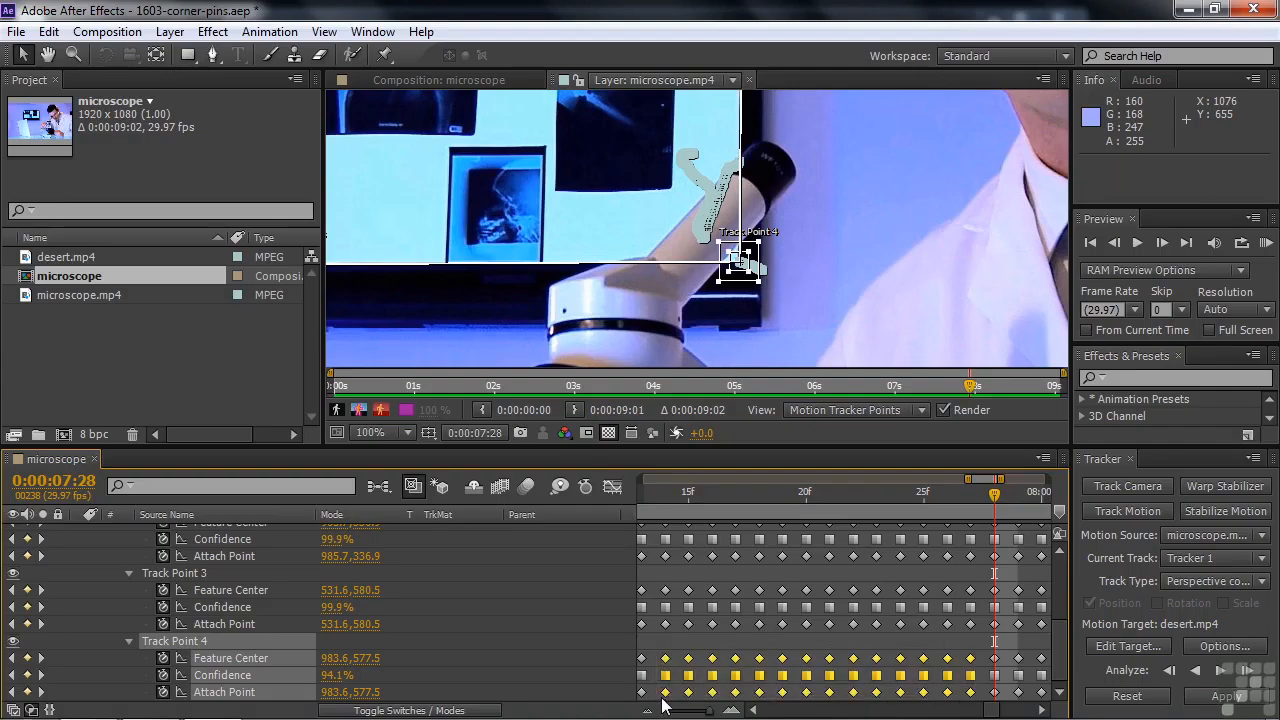
pyautogui.press('Delete')
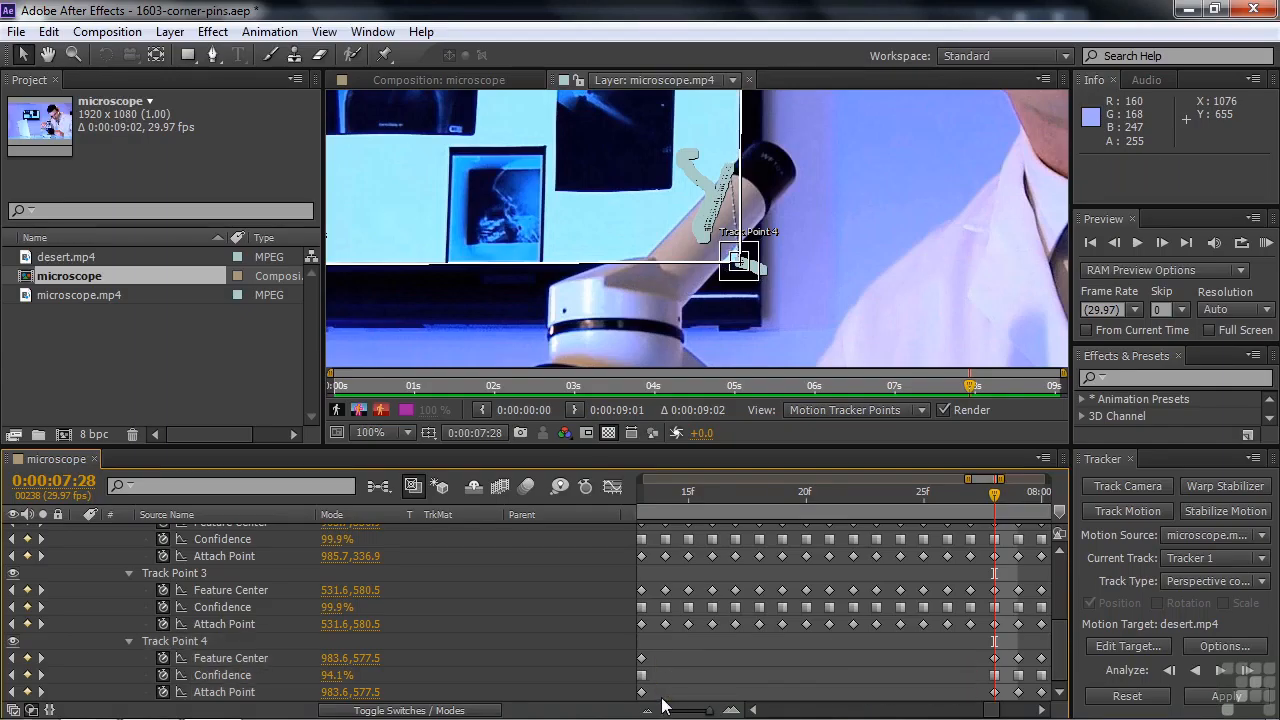
# Delete Track Point 4's remaining Feature Center, Confidence and Attach Point keyframes between 0:00:06:03 and the existing keyframe gap
pyautogui.moveTo(995, 500); pyautogui.dragTo(705, 514)
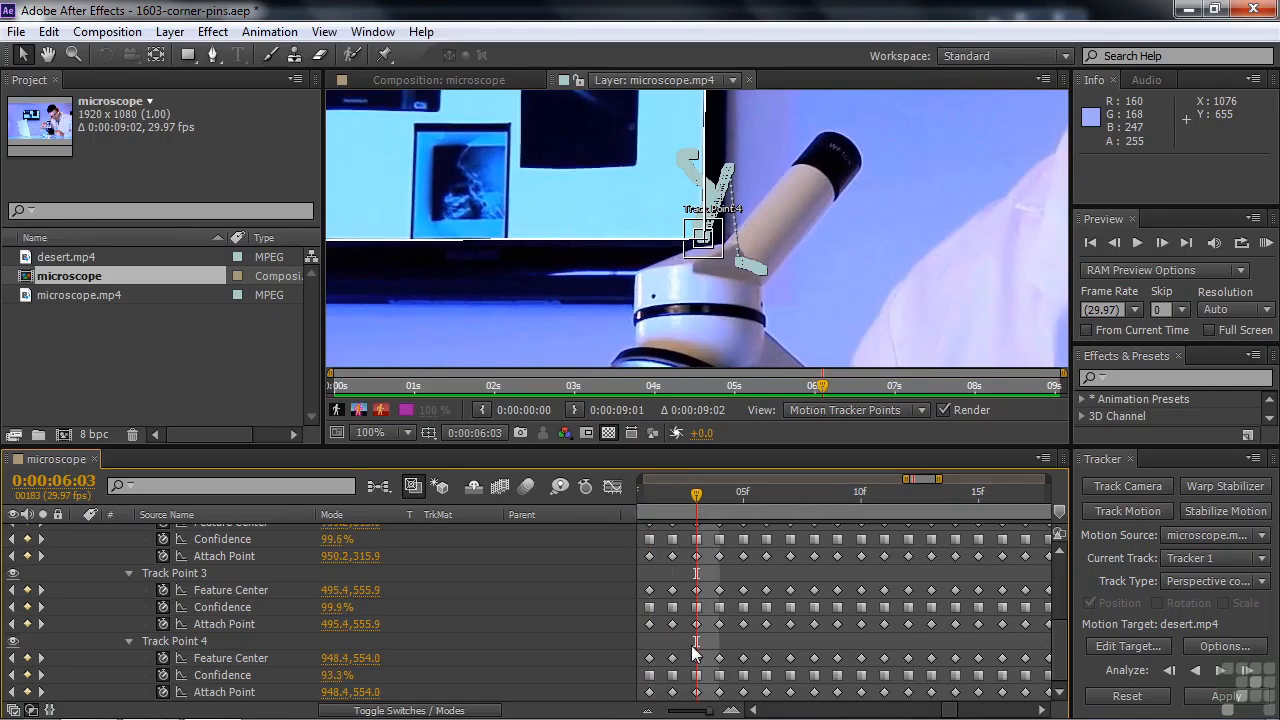
pyautogui.press('-')
pyautogui.press('-')
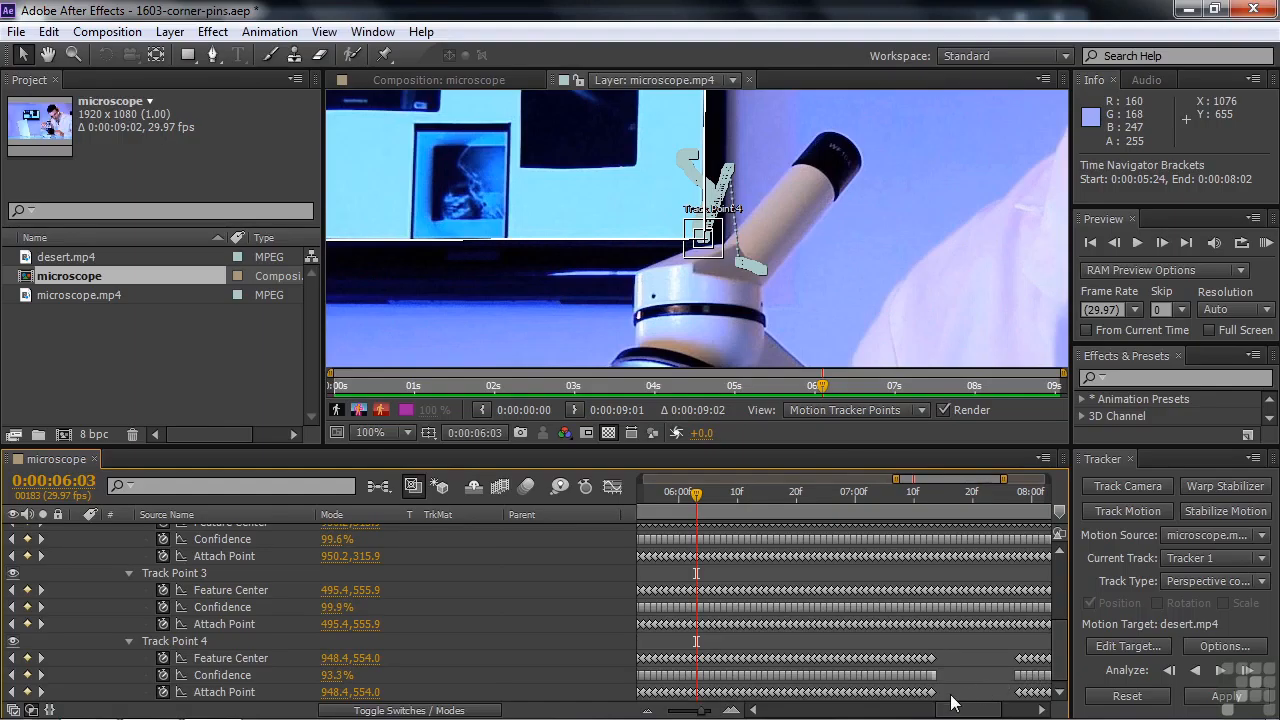
pyautogui.moveTo(950, 700); pyautogui.dragTo(702, 652)
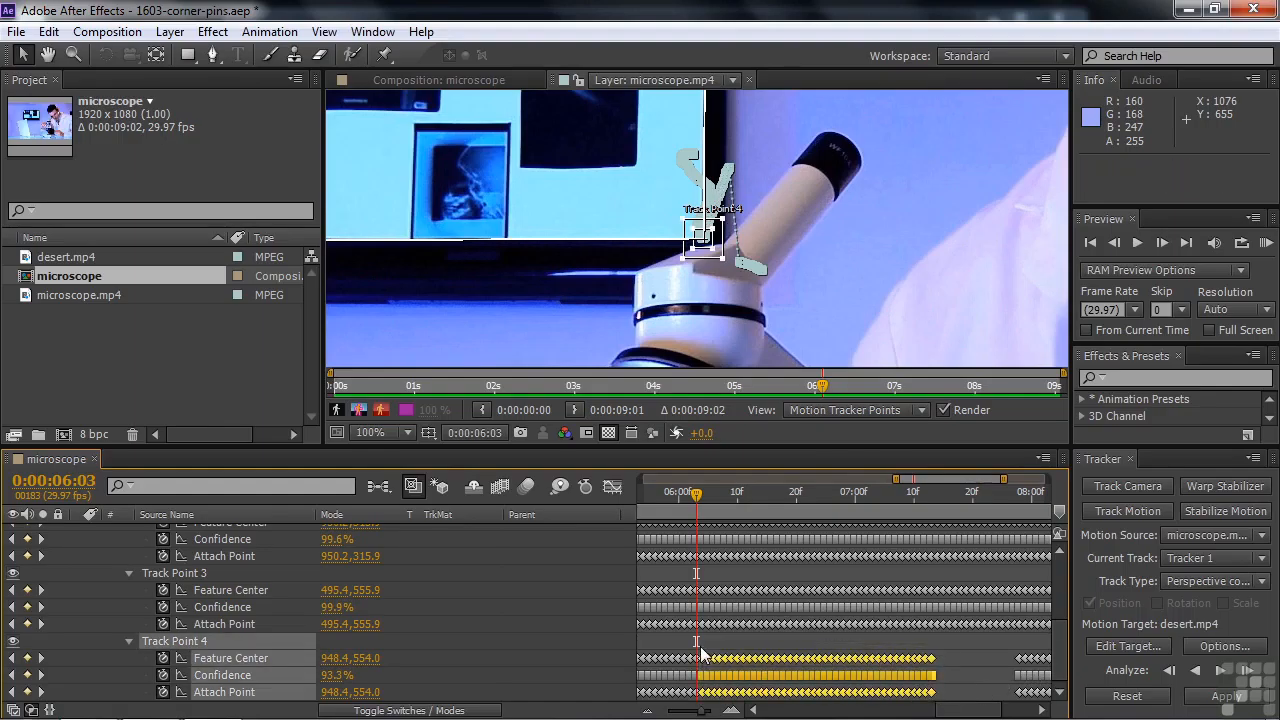
pyautogui.press('Delete')
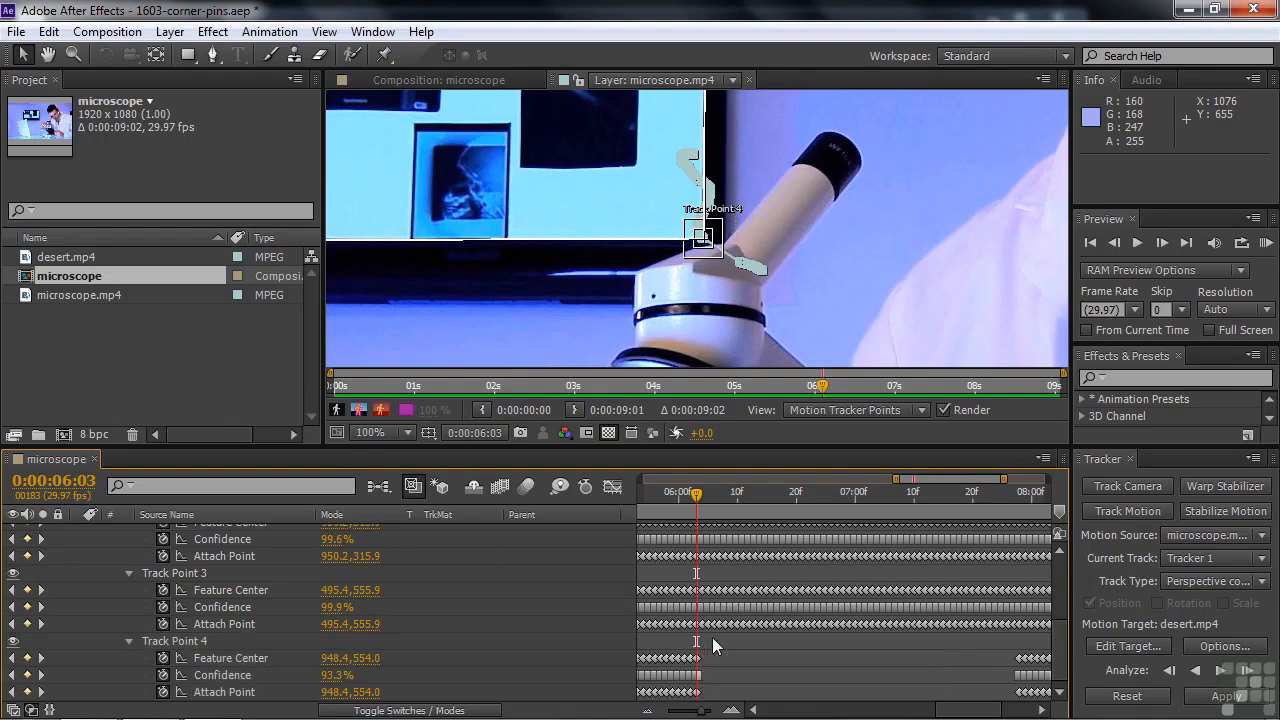
# At 0:00:06:22, move Track Point 4 onto the monitor picture's lower-right corner and check its alignment at 0:00:07:03
pyautogui.moveTo(695, 495); pyautogui.dragTo(808, 611)
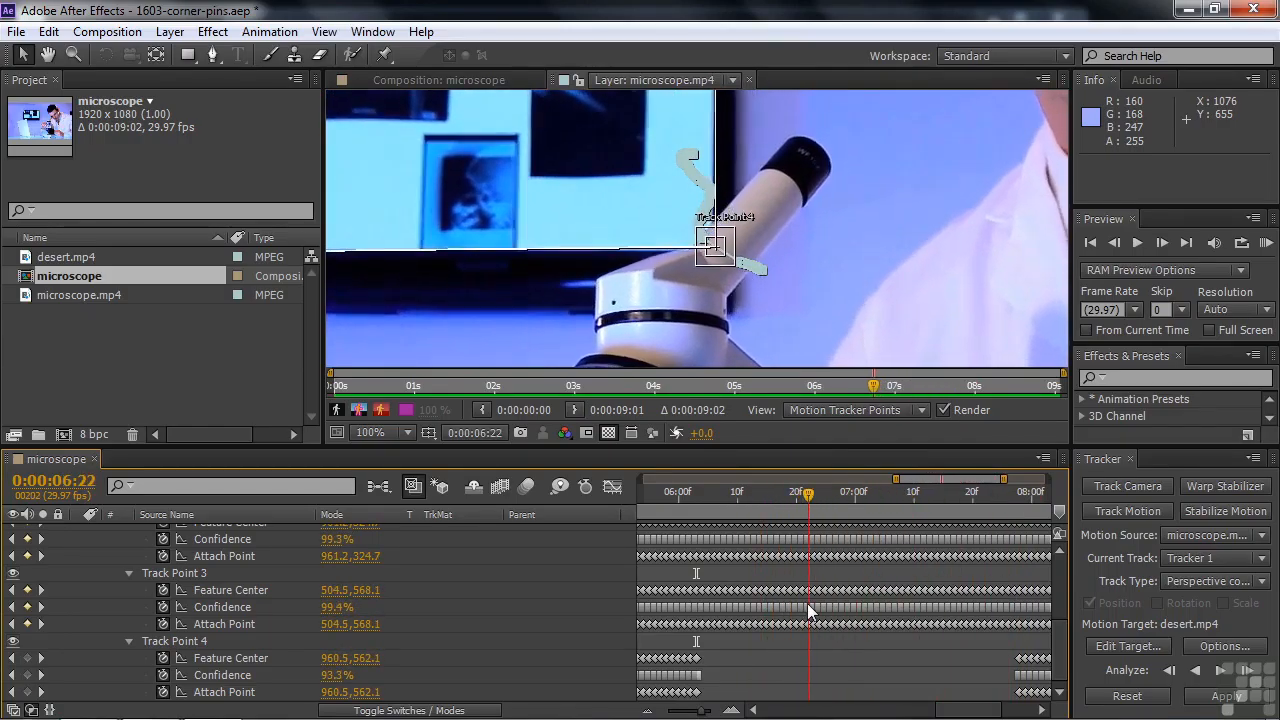
pyautogui.click(734, 261)
pyautogui.moveTo(735, 247); pyautogui.dragTo(733, 256)
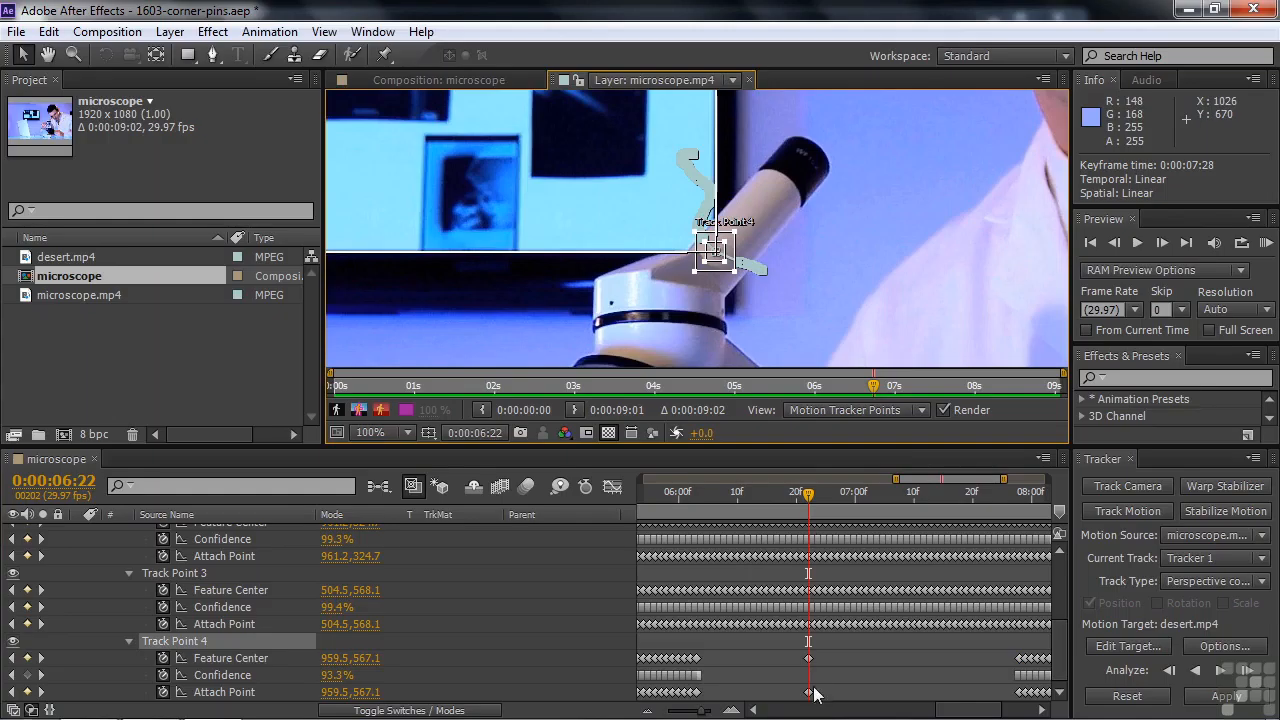
pyautogui.moveTo(812, 510); pyautogui.dragTo(873, 552)
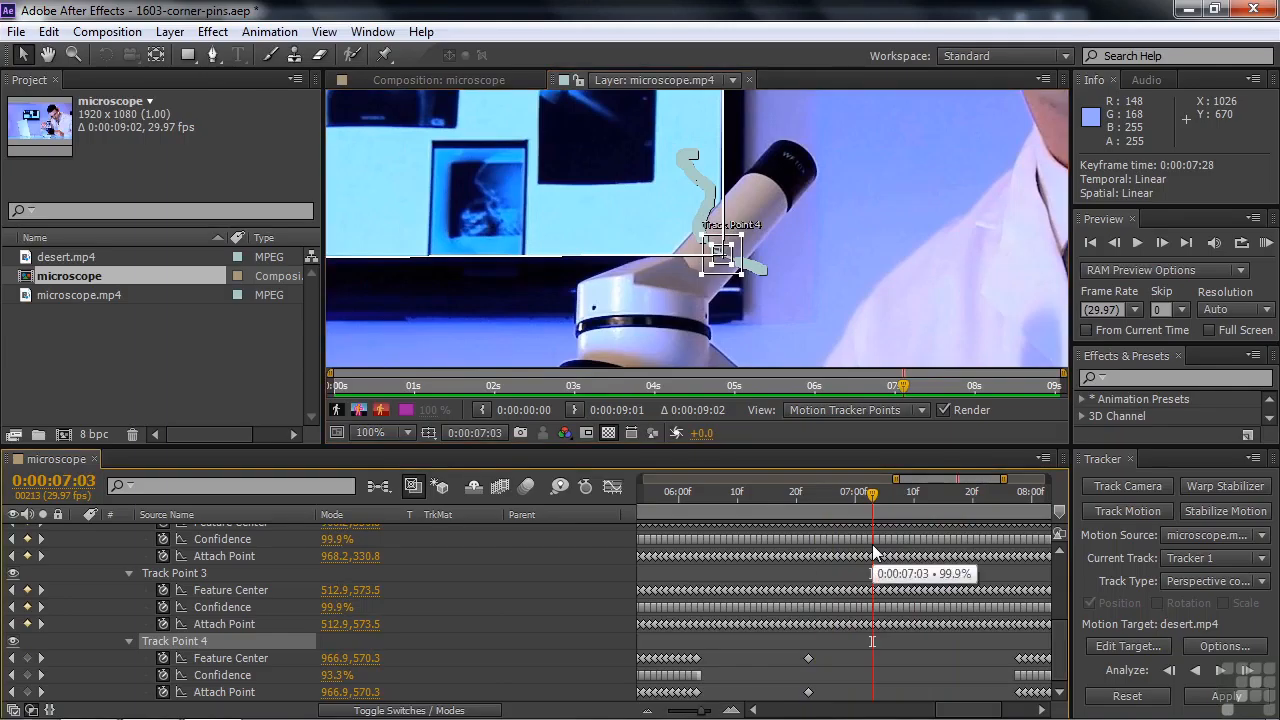
# Collapse the microscope.mp4 properties, set desert.mp4 as the motion target and apply the perspective corner pin track
pyautogui.moveTo(1061, 670); pyautogui.dragTo(1061, 545)
pyautogui.click(78, 549)
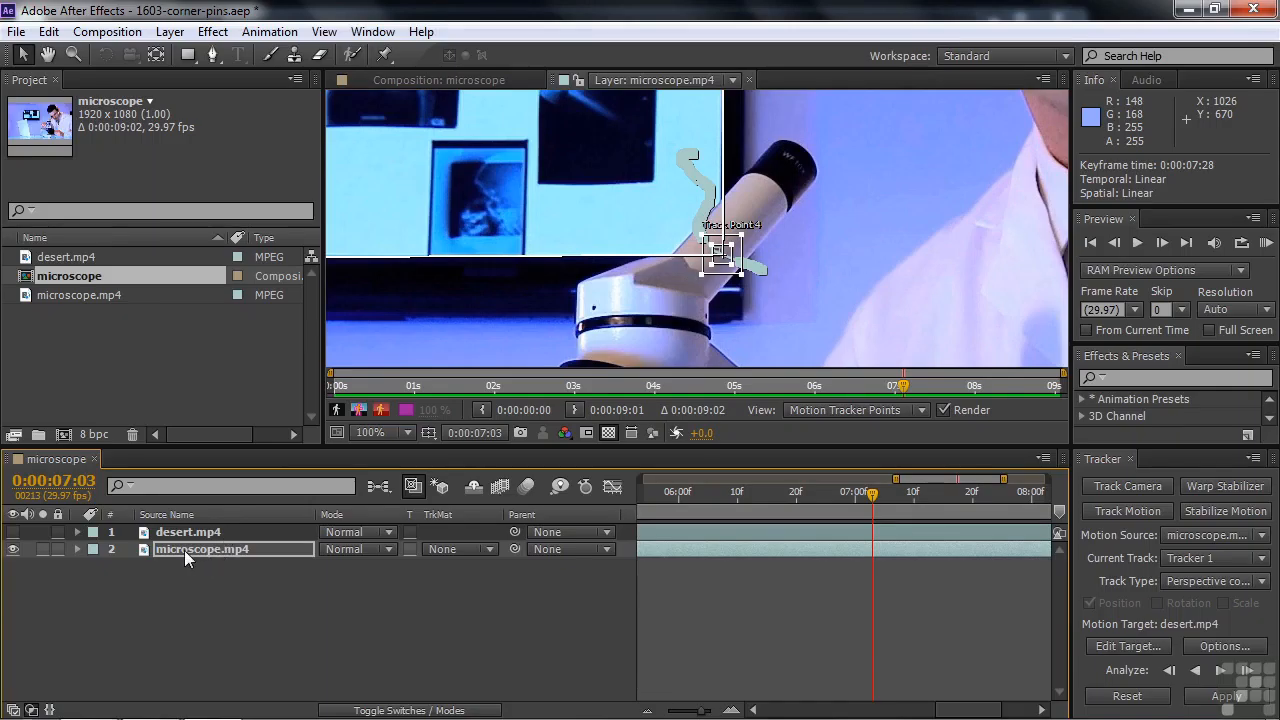
pyautogui.click(1140, 649)
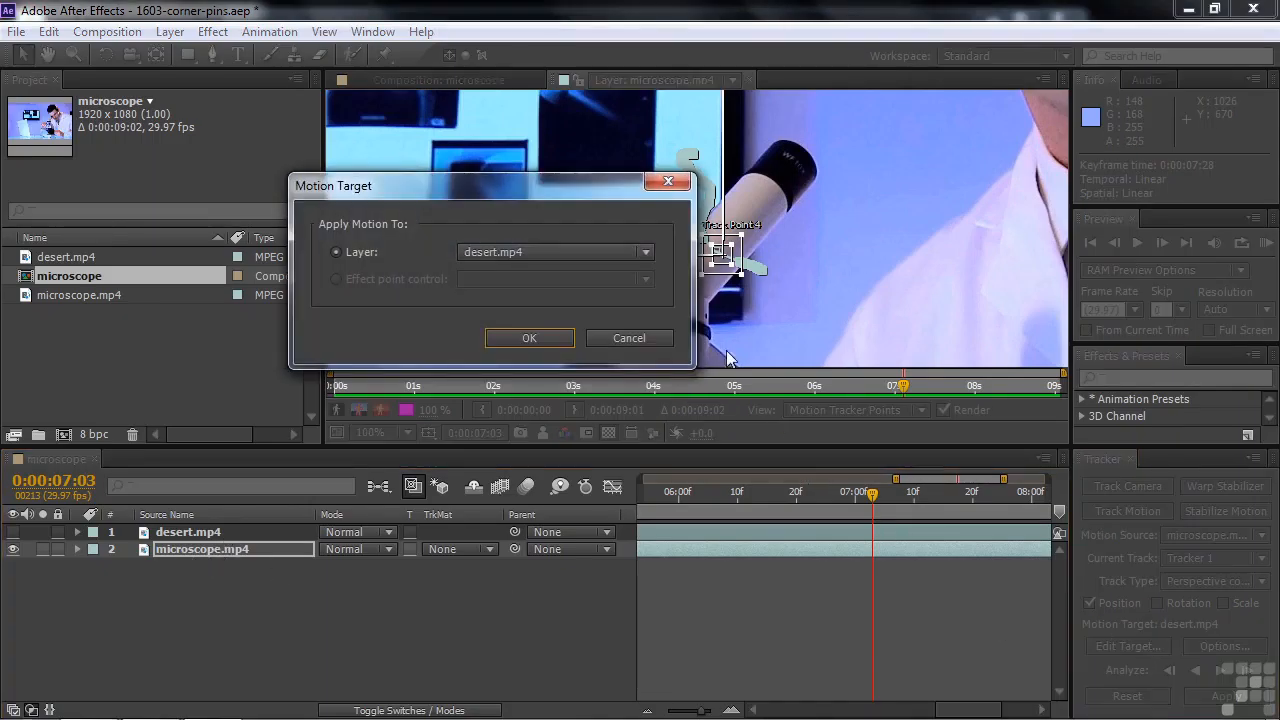
pyautogui.click(643, 255)
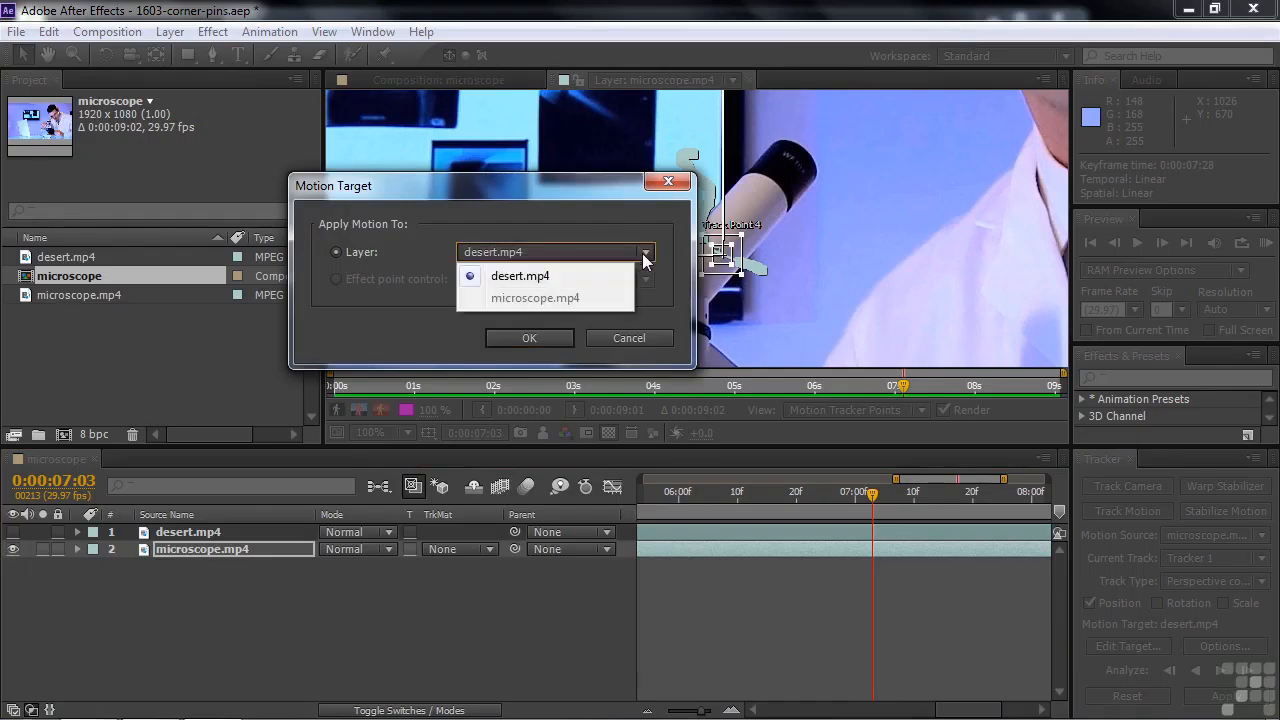
pyautogui.click(522, 272)
pyautogui.click(529, 340)
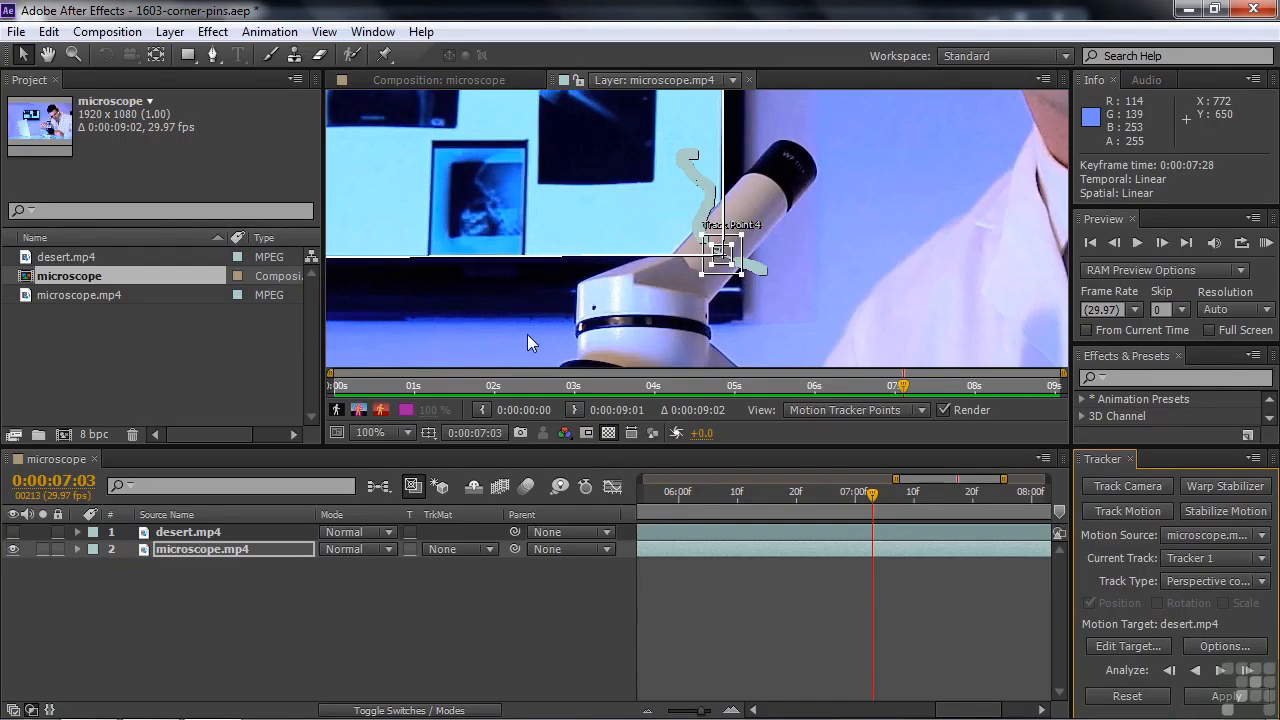
pyautogui.click(1225, 697)
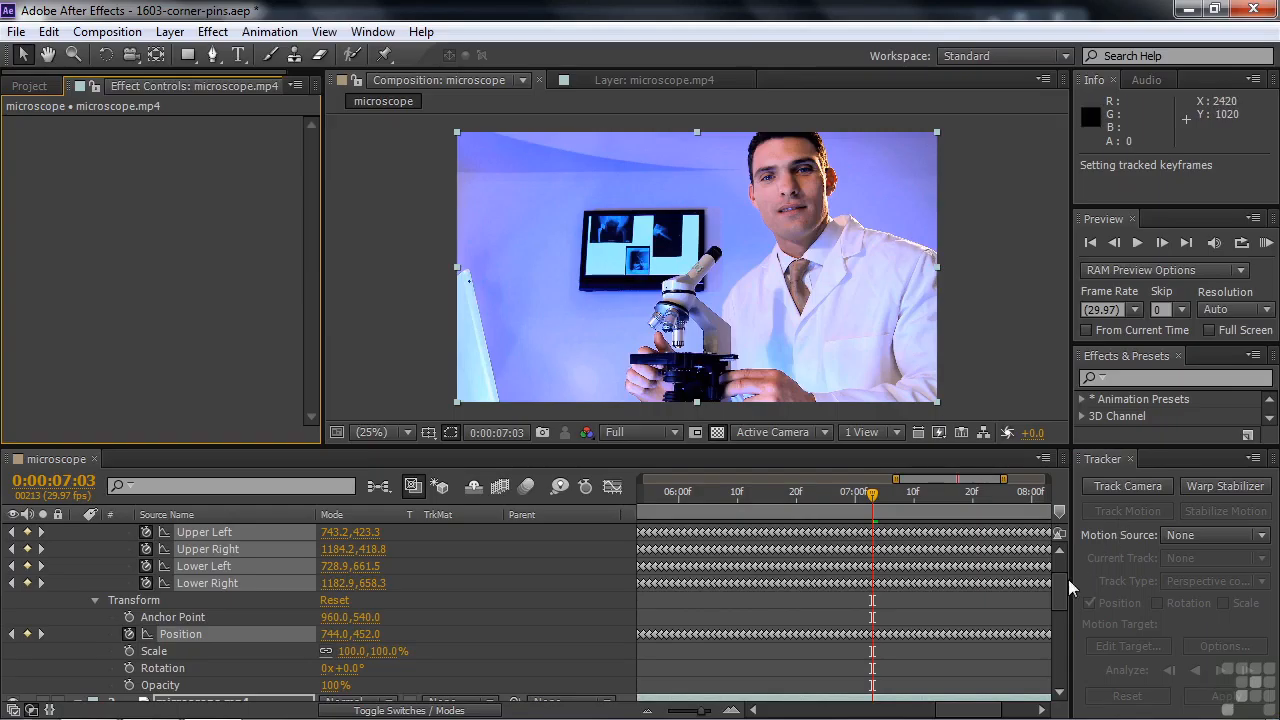
# Collapse the desert.mp4 properties, make the layer visible and check the pinned picture back to 0:00:06:02
pyautogui.scroll(1, 1063, 587)
pyautogui.scroll(1, 1063, 587)
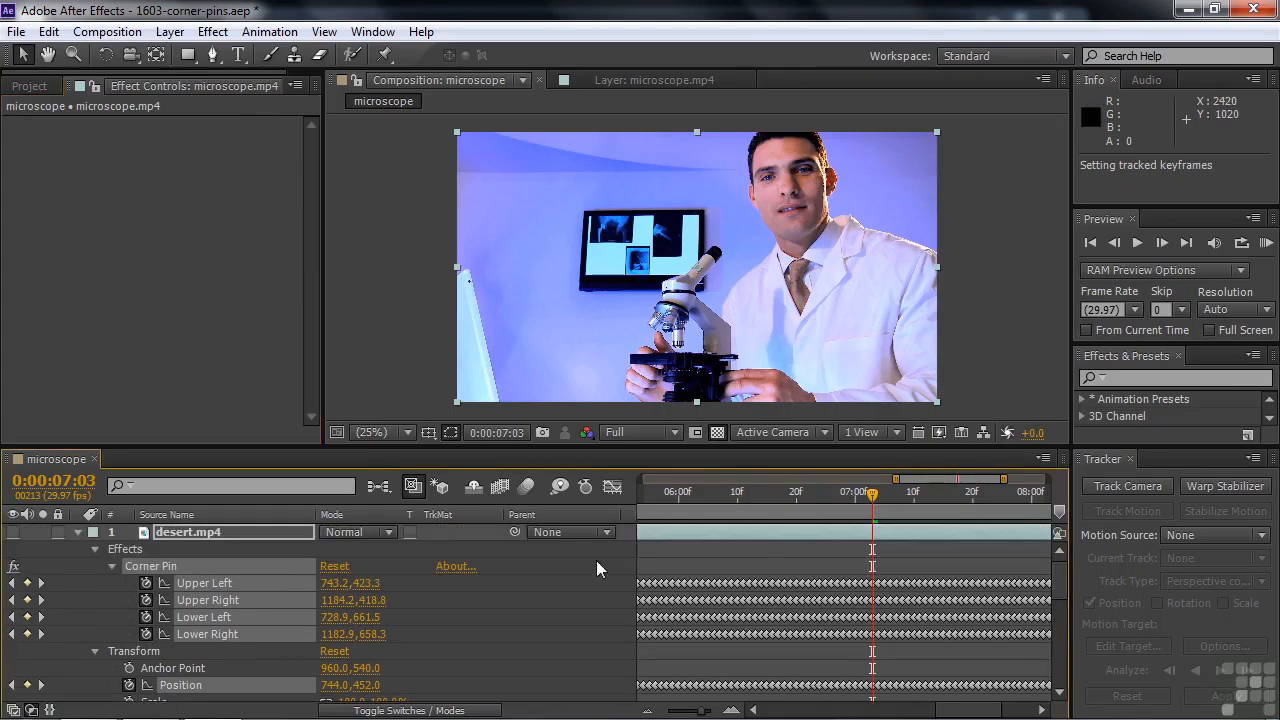
pyautogui.click(80, 532)
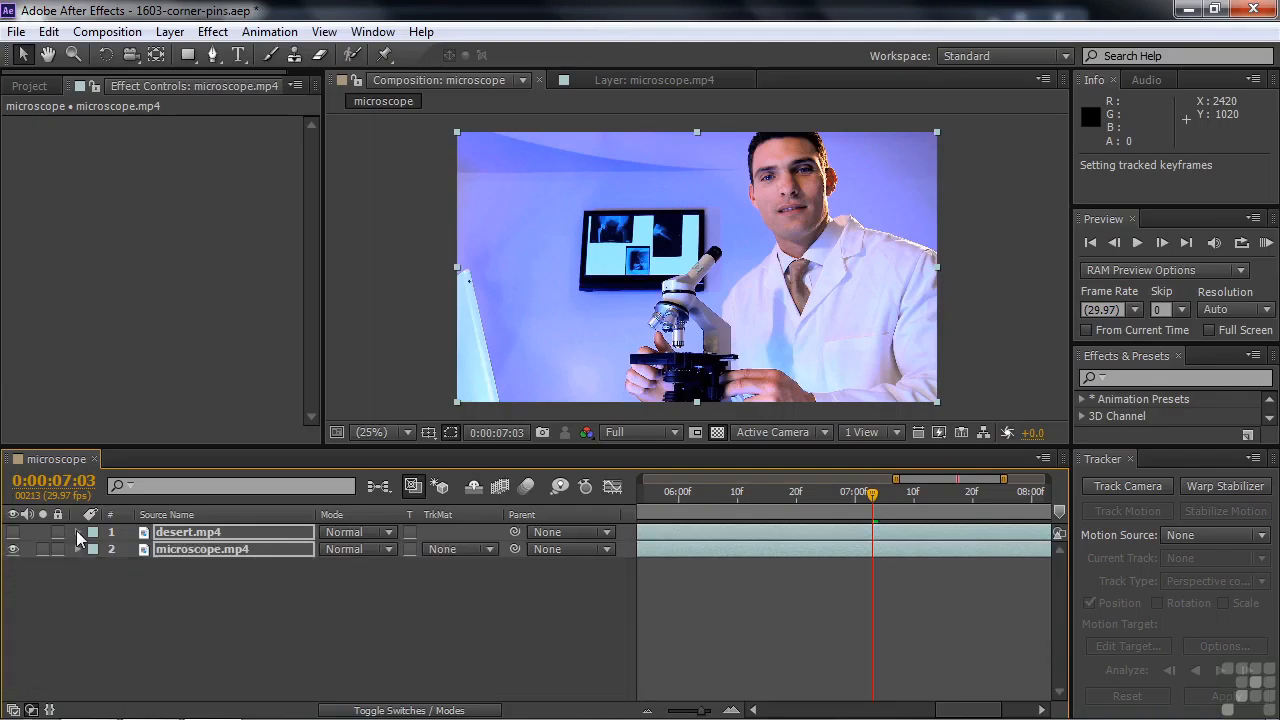
pyautogui.click(13, 533)
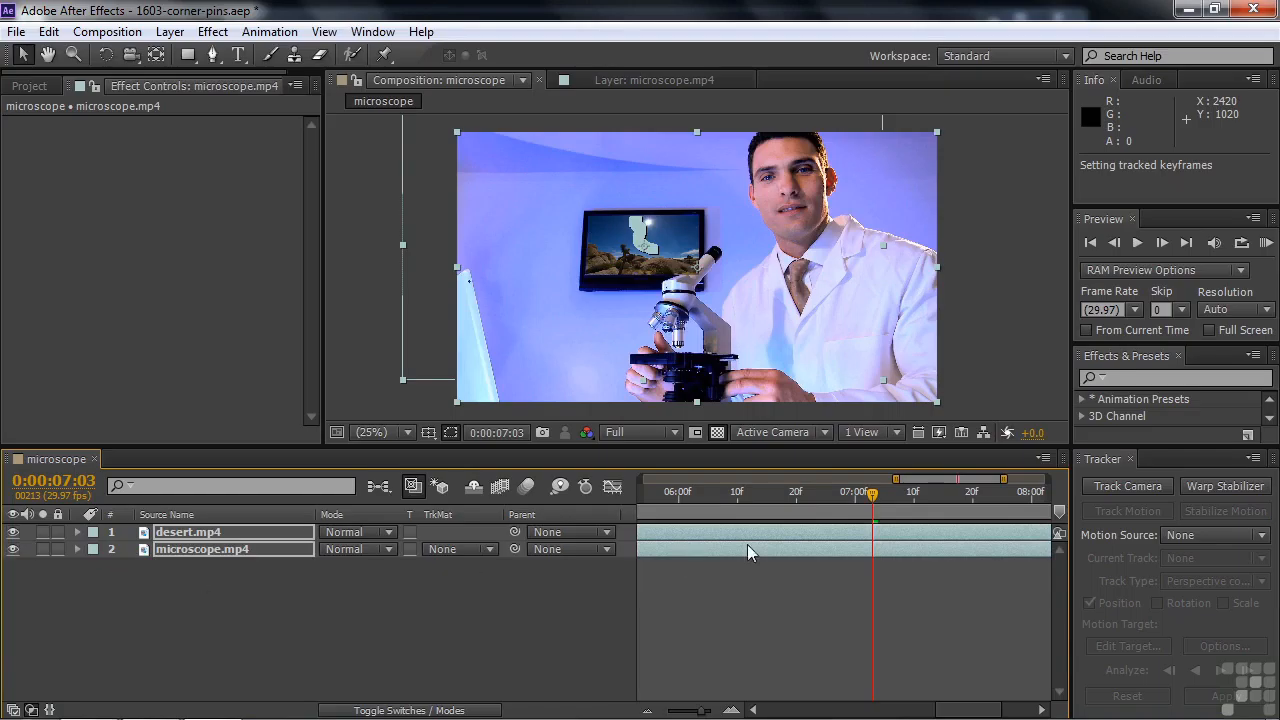
pyautogui.moveTo(880, 495); pyautogui.dragTo(692, 512)
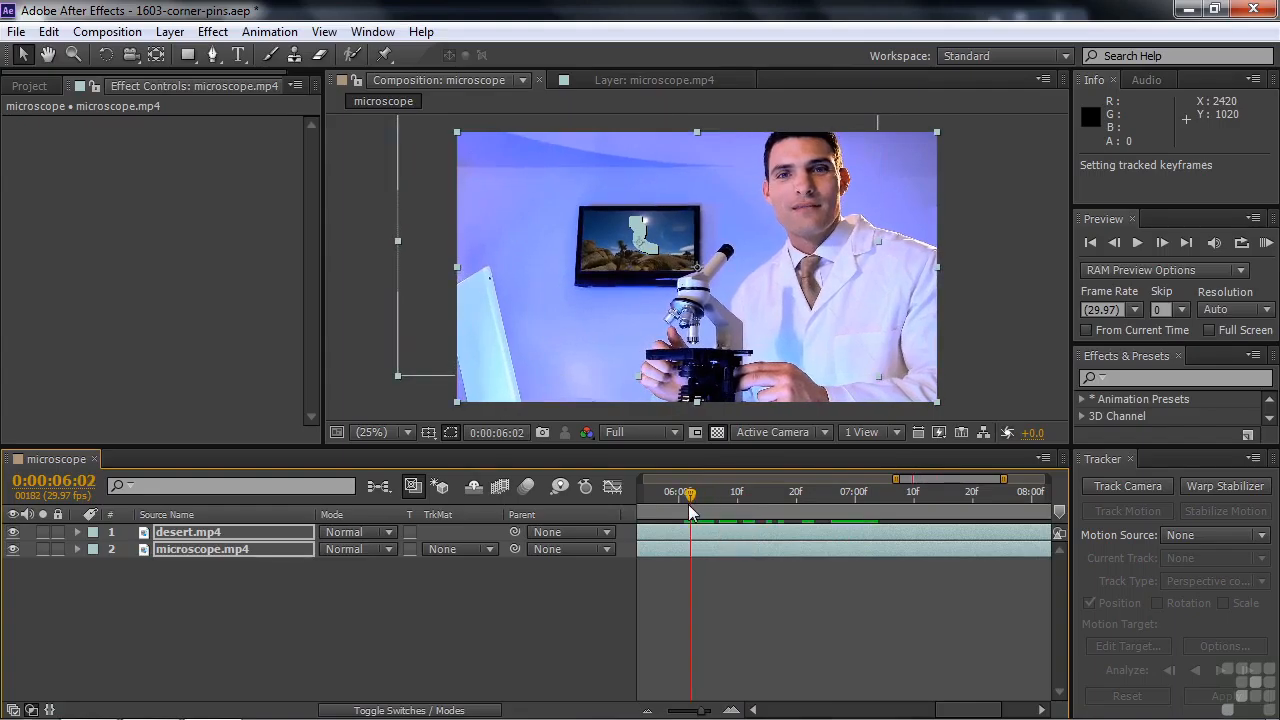
# Examine the Corner Pin and Position keyframes on the desert.mp4 layer, then collapse and deselect the layer
pyautogui.click(195, 610)
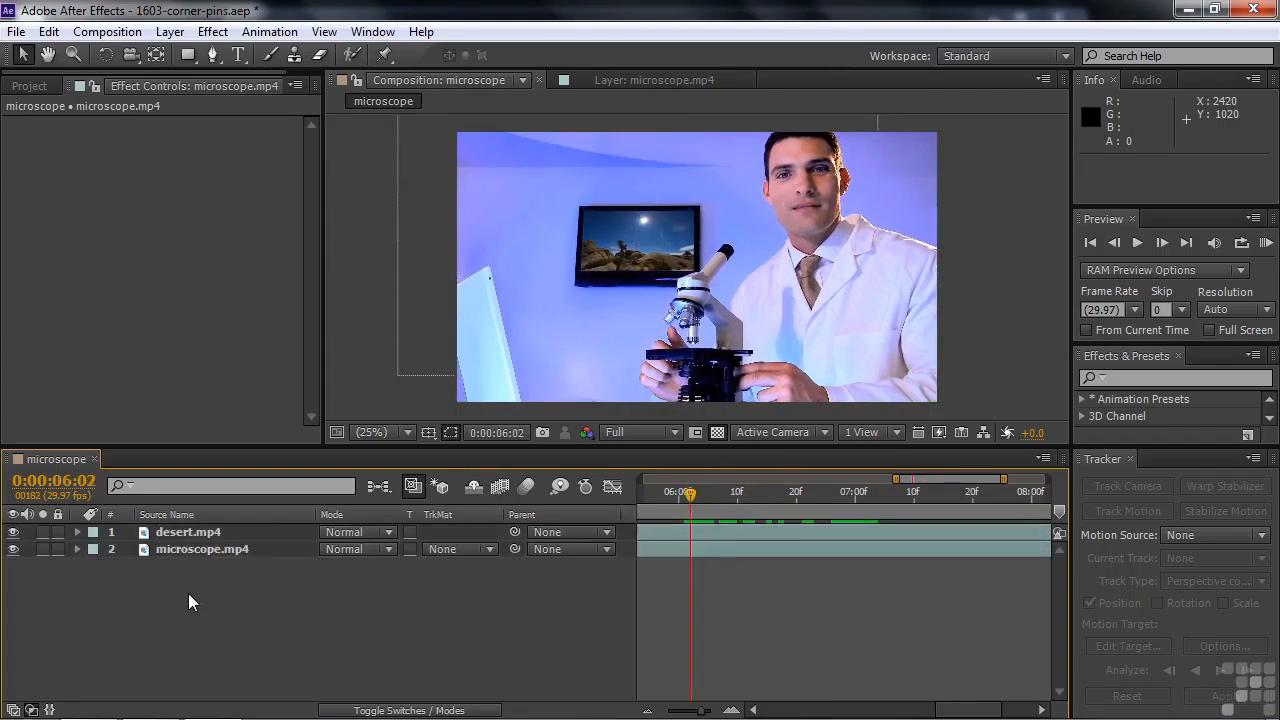
pyautogui.click(188, 532)
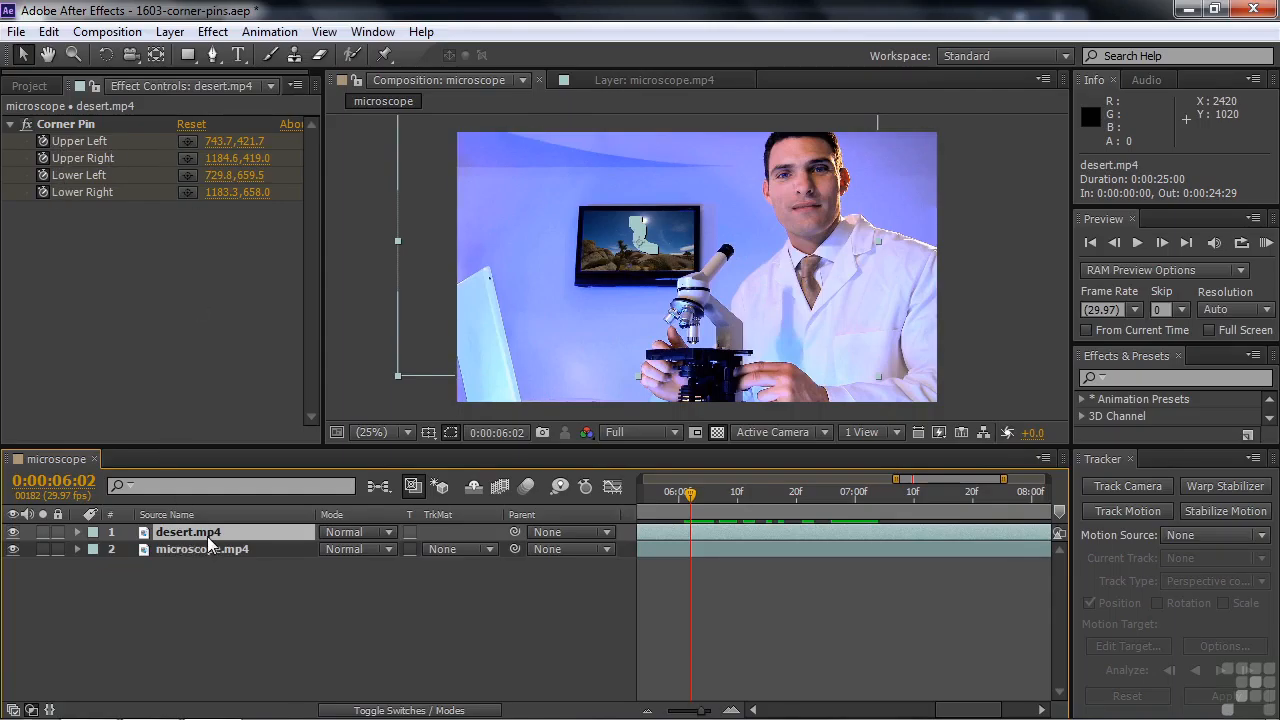
pyautogui.press('u')
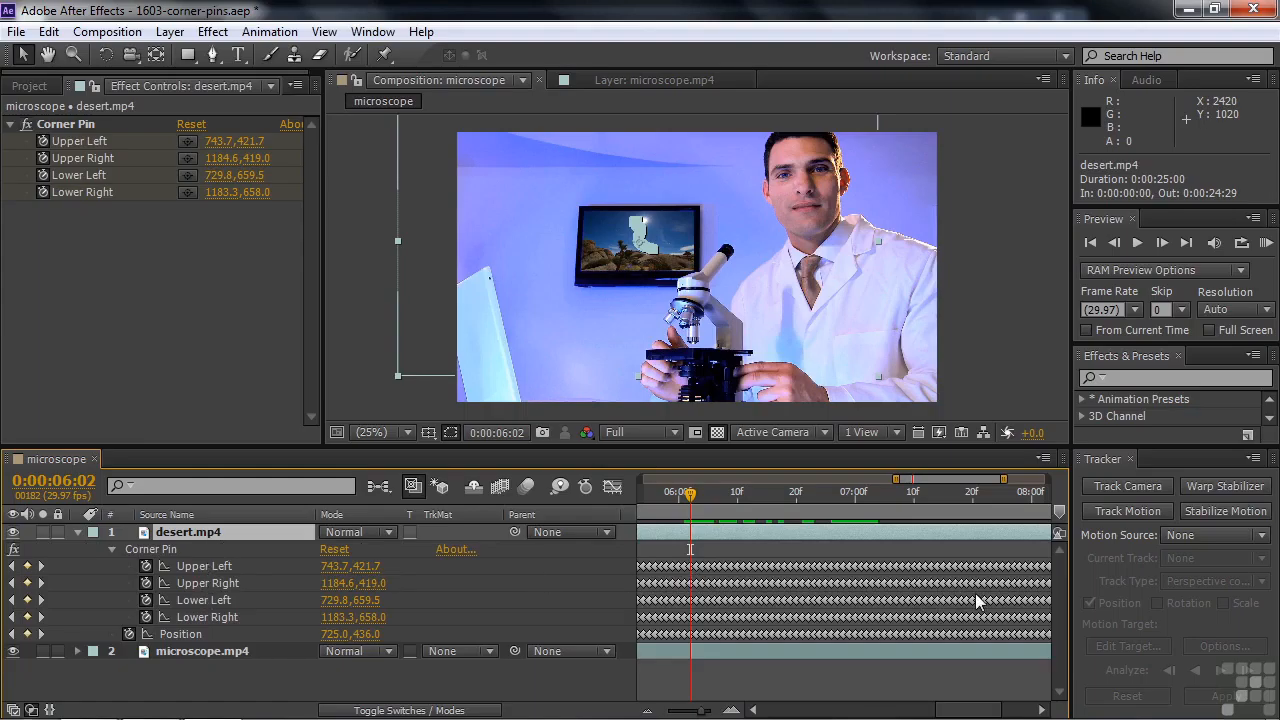
pyautogui.moveTo(978, 601)
pyautogui.click(78, 533)
pyautogui.click(446, 572)
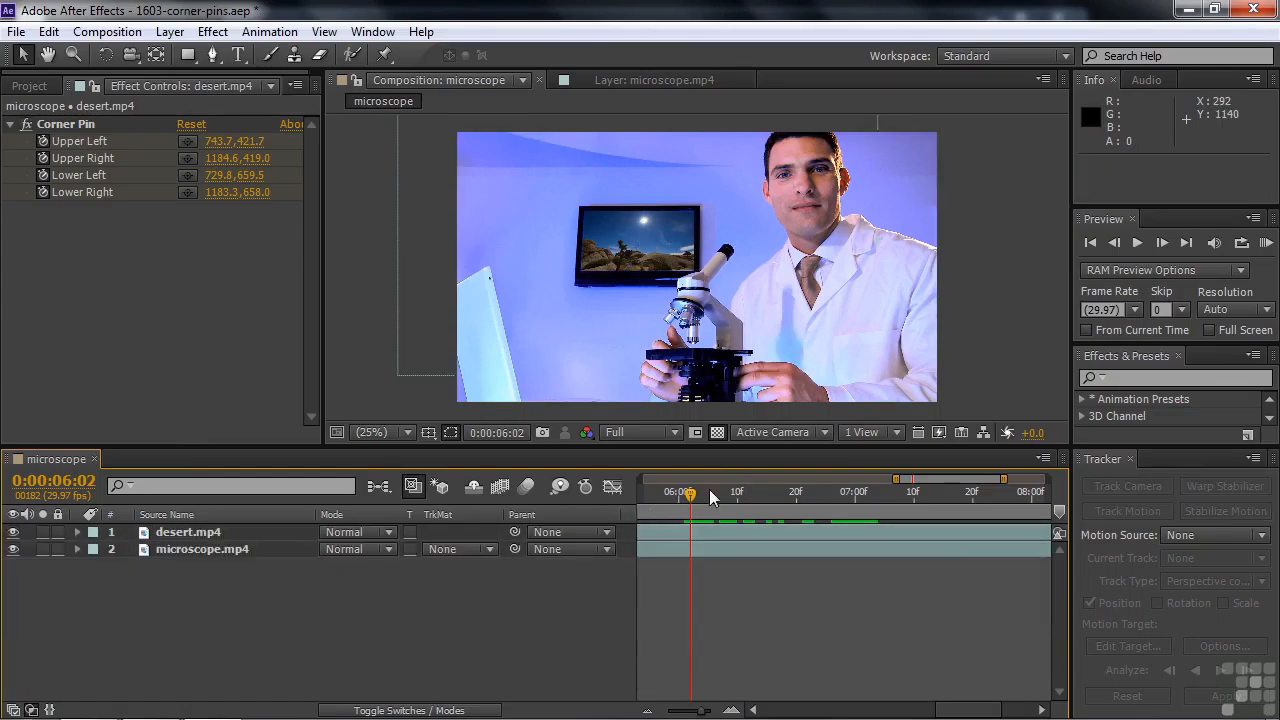
# At 0:00:06:07, add another microscope.mp4 layer above desert.mp4 and trim its start to 0:00:06:04
pyautogui.moveTo(692, 500); pyautogui.dragTo(724, 512)
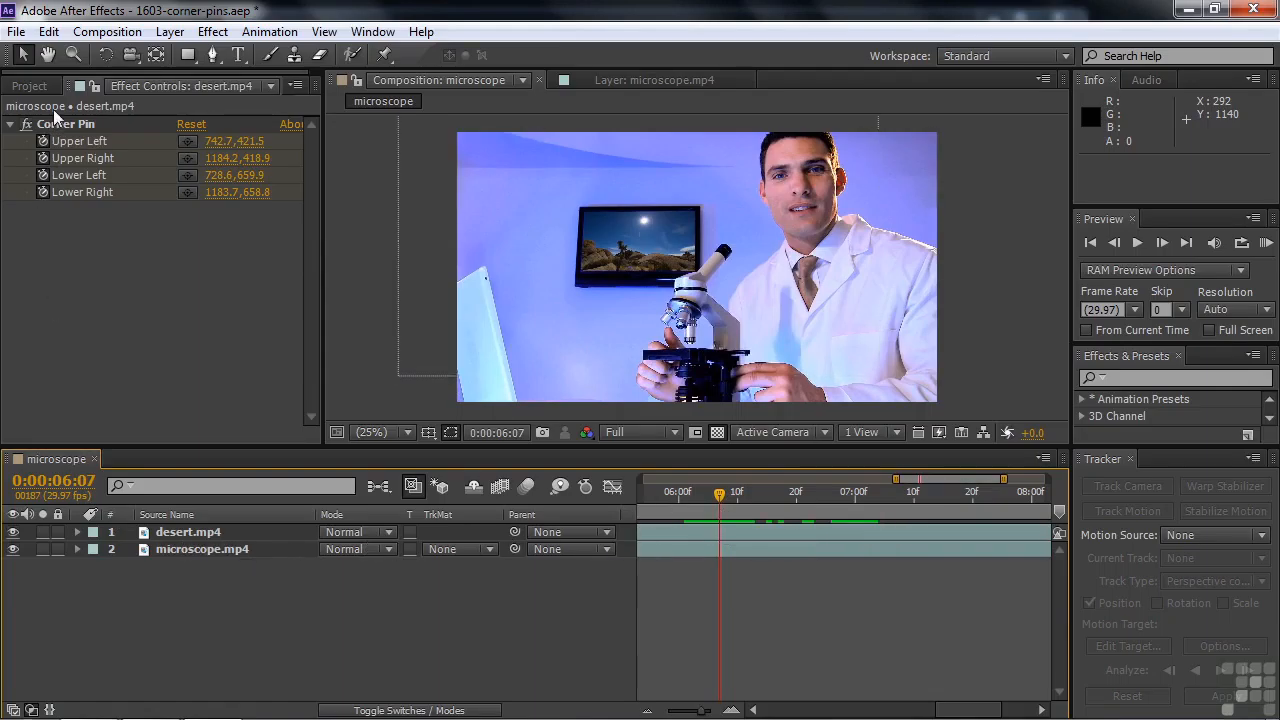
pyautogui.click(31, 86)
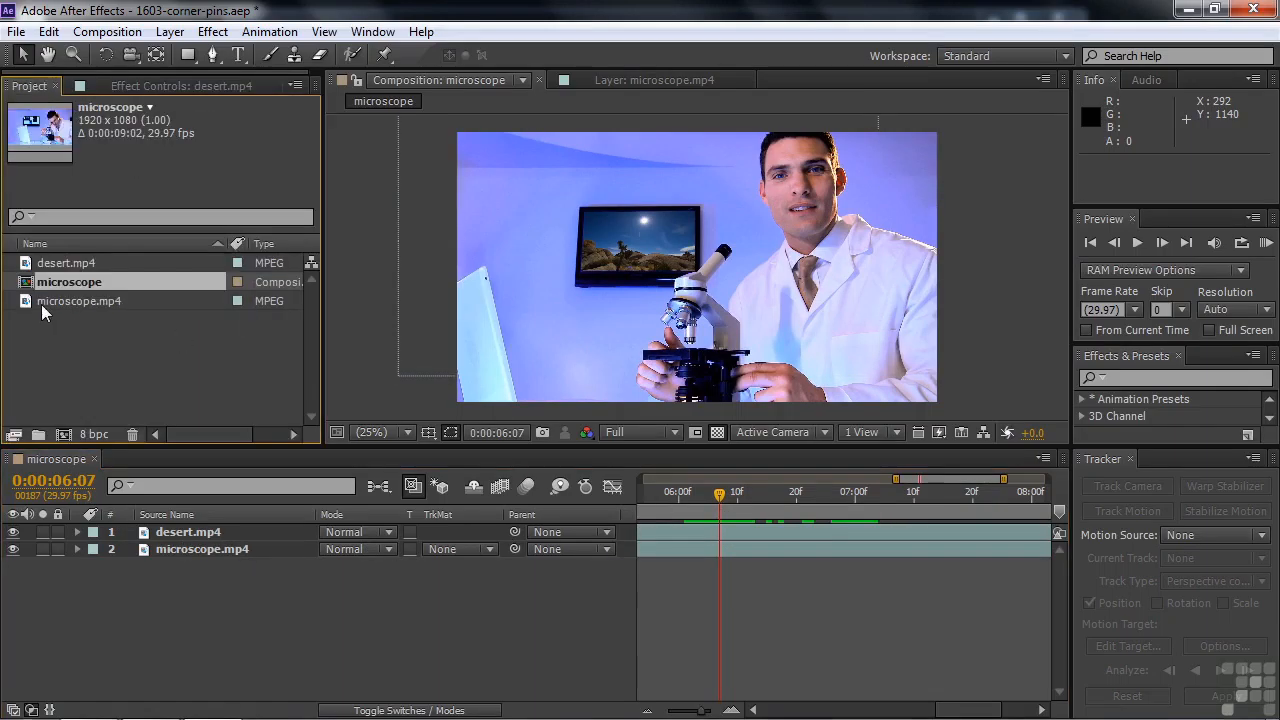
pyautogui.moveTo(28, 305); pyautogui.dragTo(42, 534)
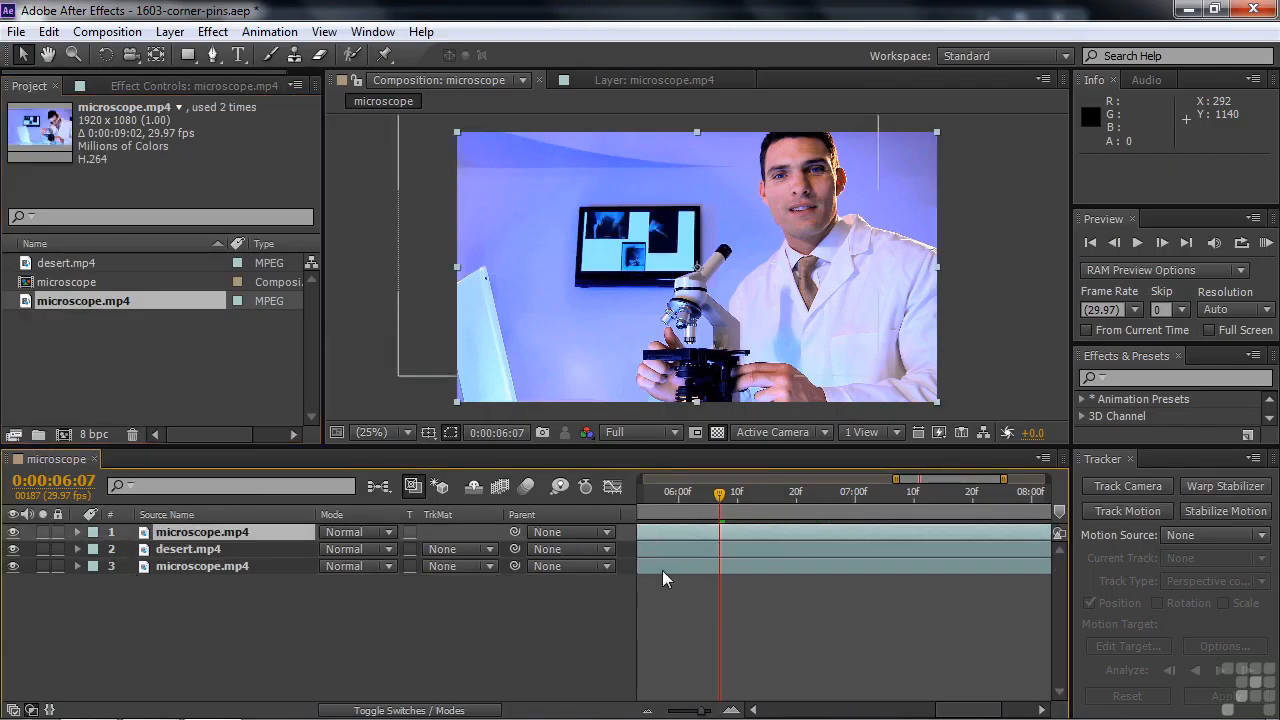
pyautogui.moveTo(707, 712); pyautogui.dragTo(667, 712)
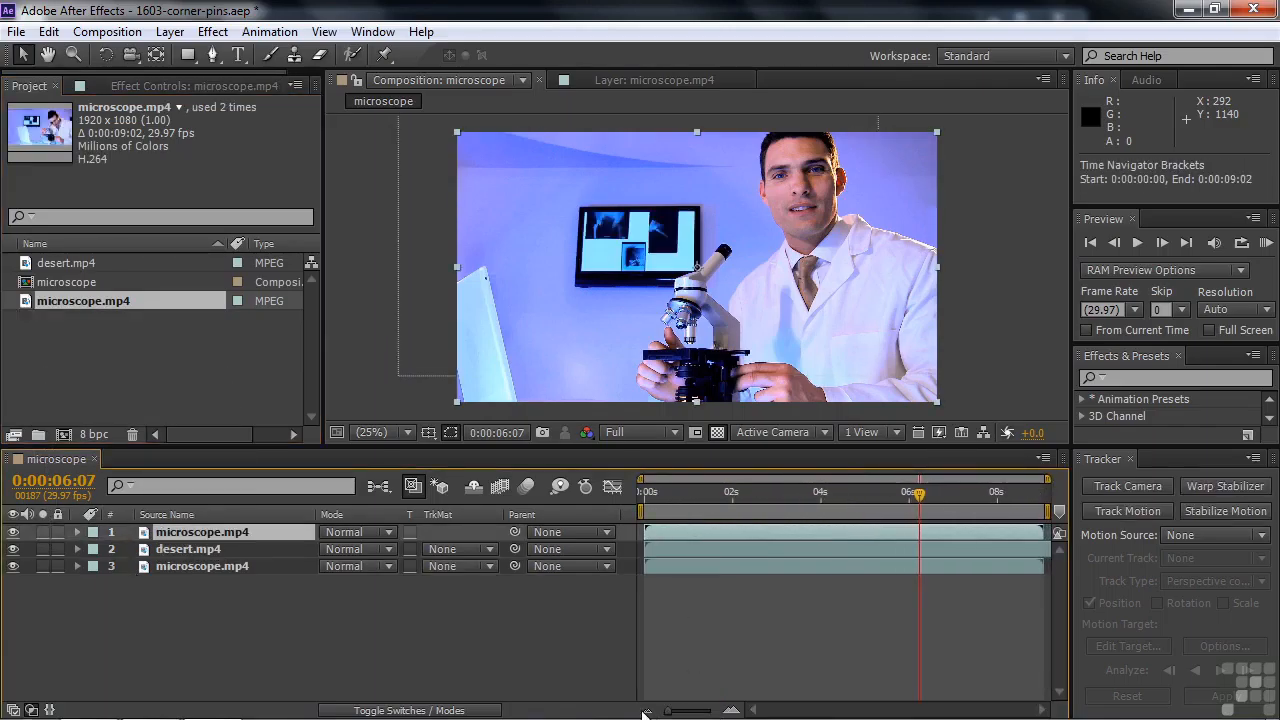
pyautogui.moveTo(645, 531); pyautogui.dragTo(916, 527)
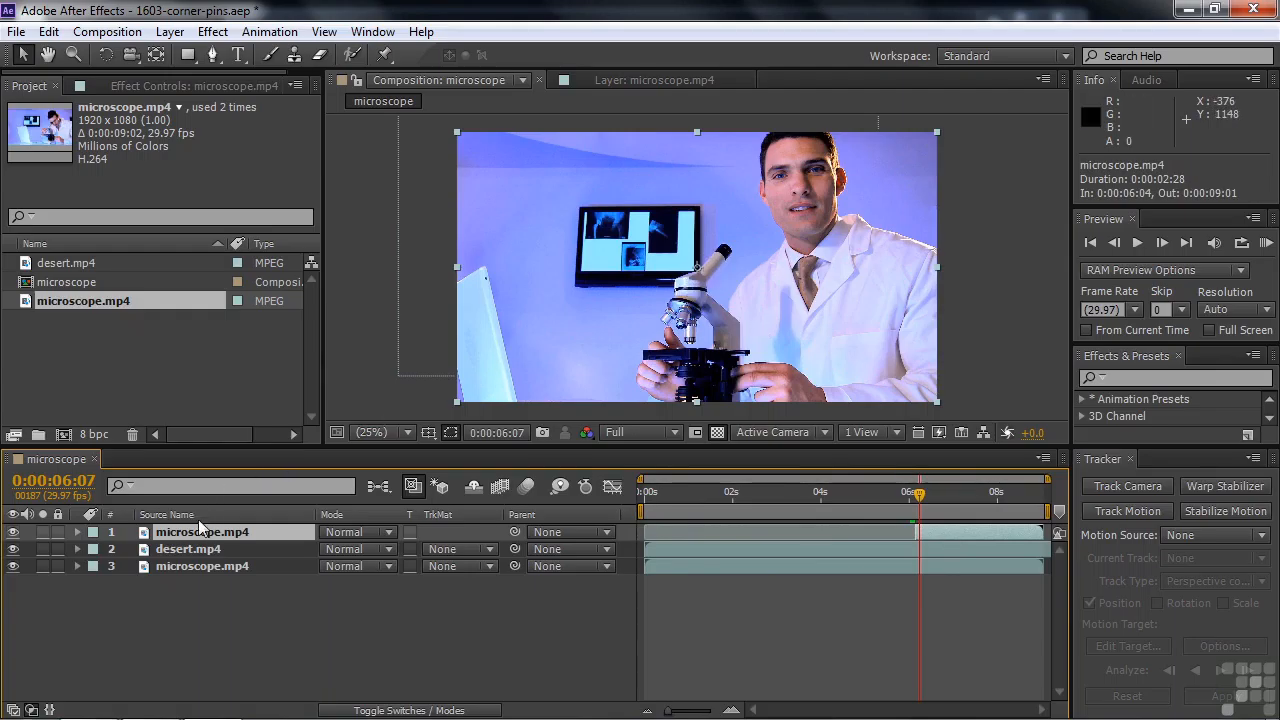
# Isolate the microscope's eyepiece tube and head on the new top layer with the Roto Brush, propagate the segmentation forward and freeze it
pyautogui.doubleClick(148, 534)
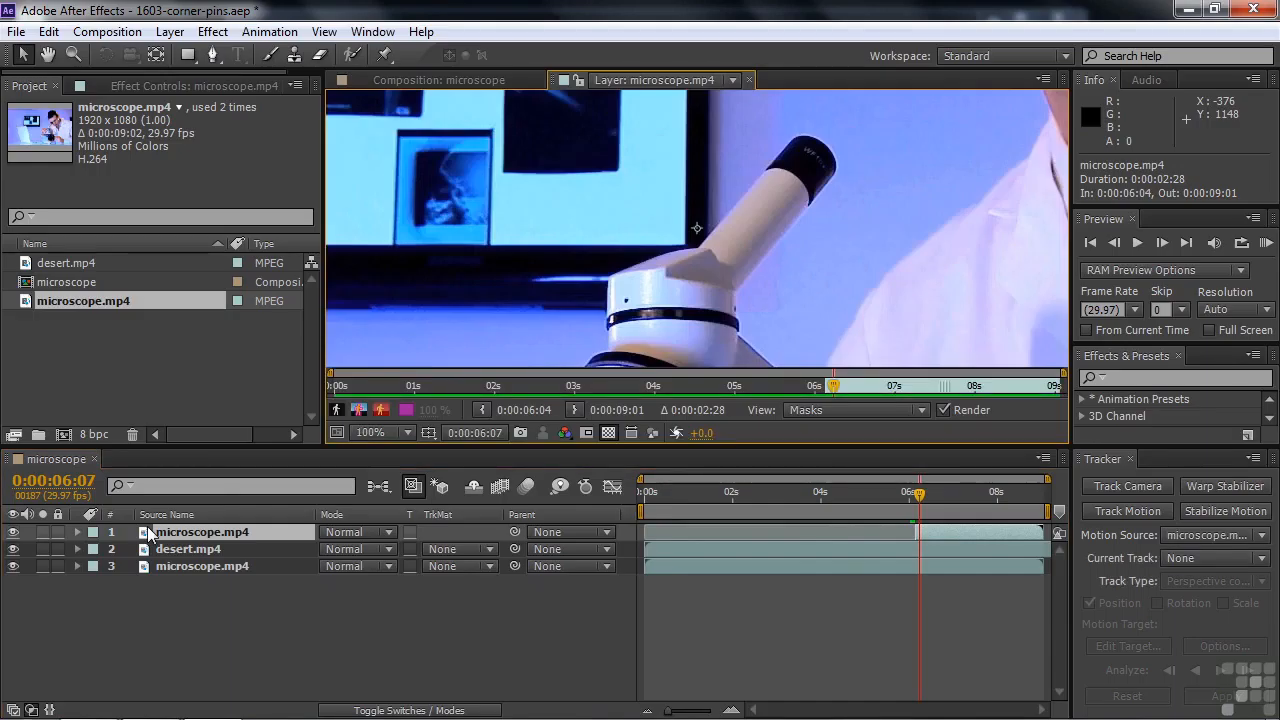
pyautogui.click(353, 55)
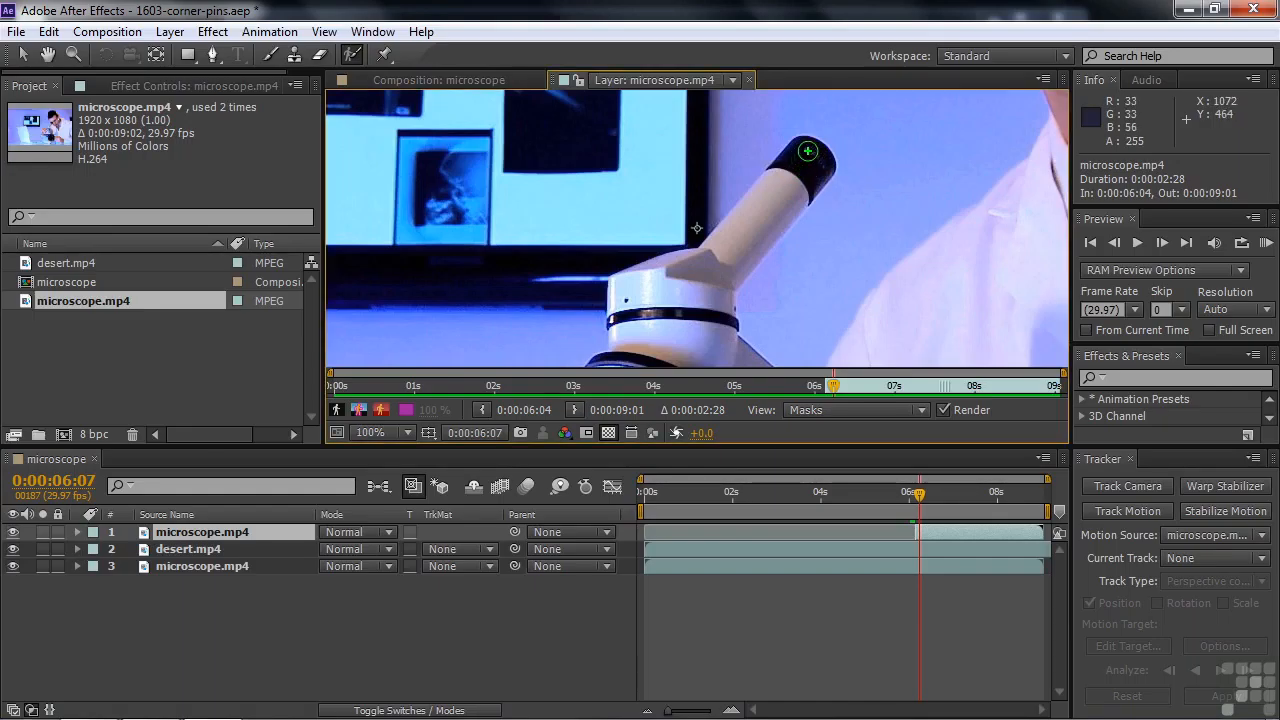
pyautogui.moveTo(808, 153)
pyautogui.mouseDown()
pyautogui.moveTo(726, 256)
pyautogui.moveTo(643, 319)
pyautogui.moveTo(682, 347)
pyautogui.mouseUp()
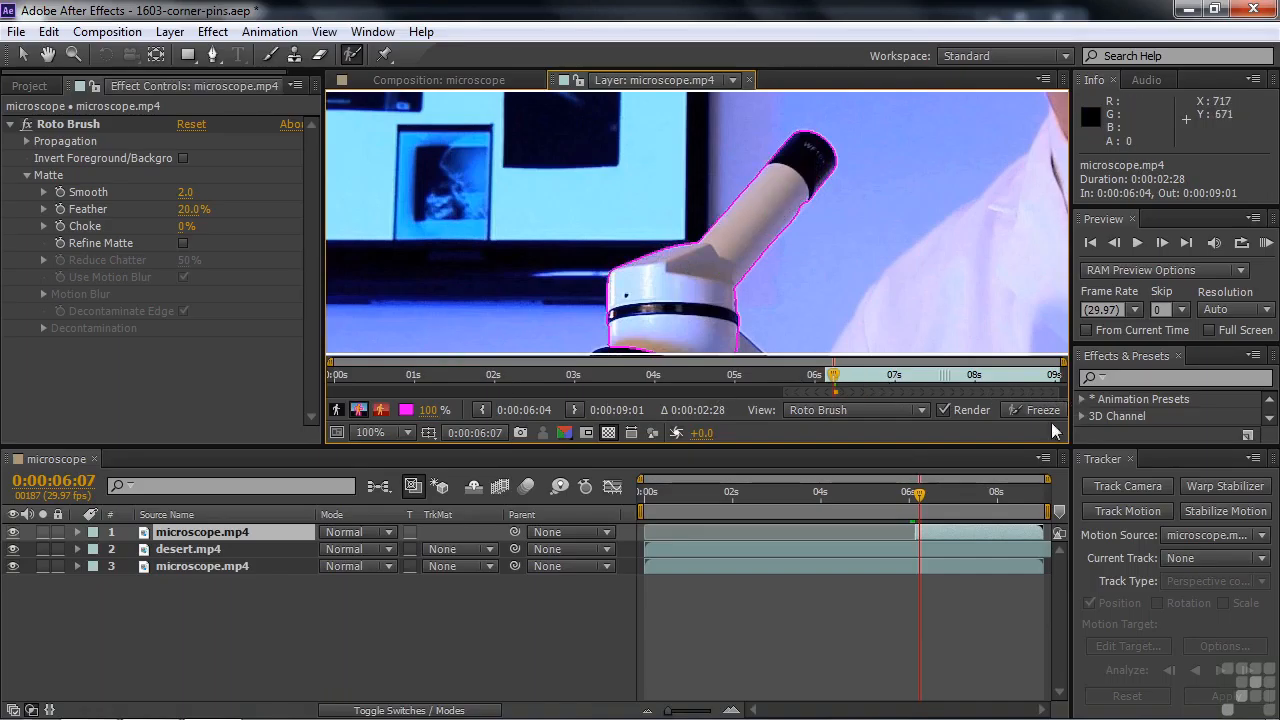
pyautogui.press('space')
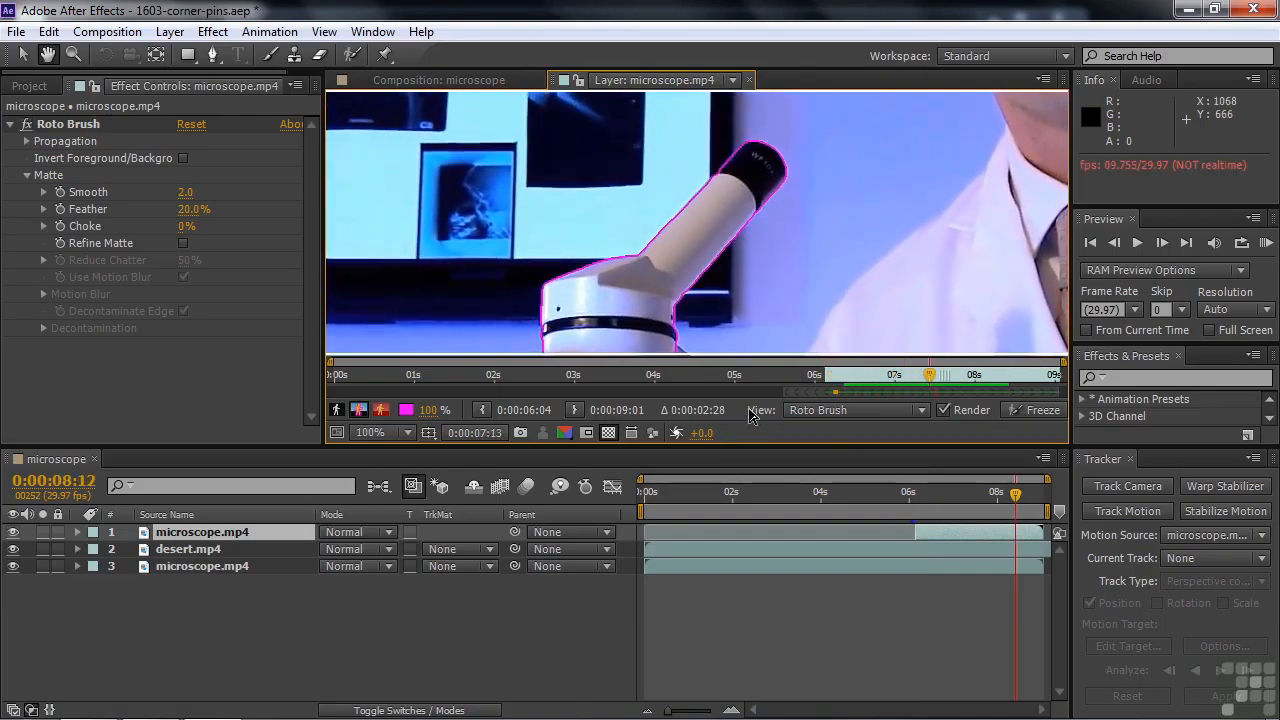
pyautogui.click(1040, 411)
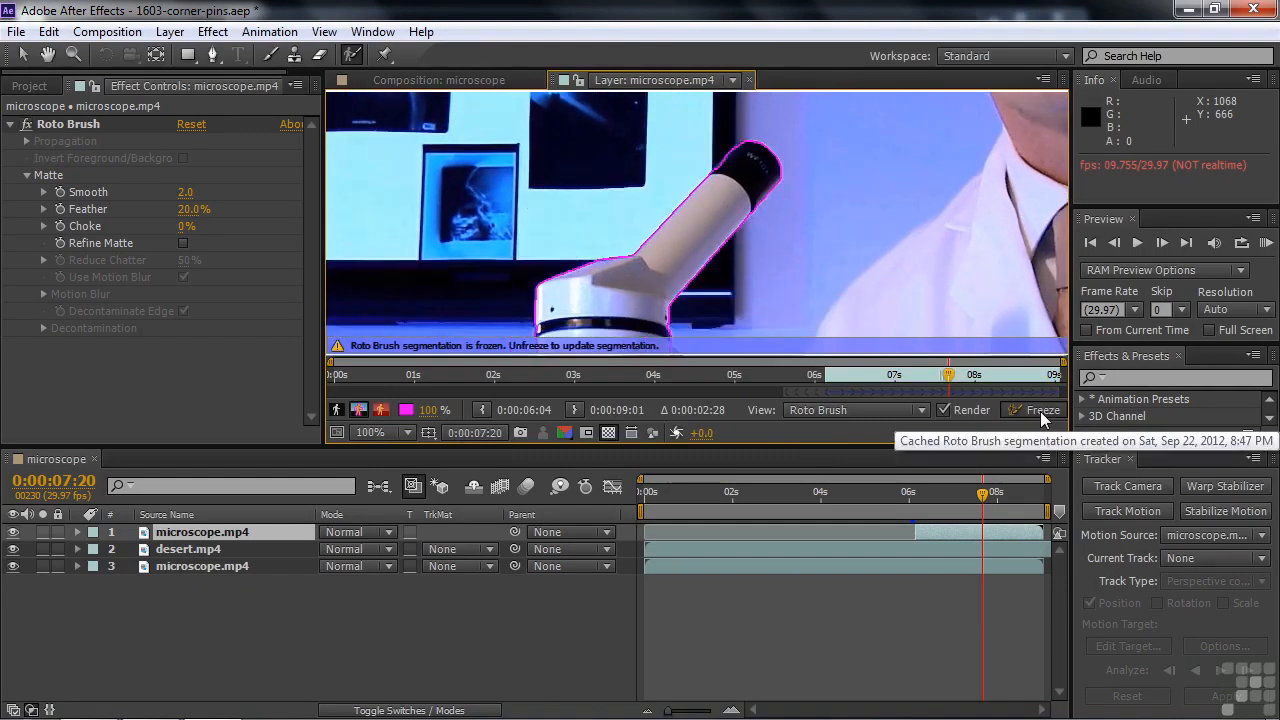
# Solo the top microscope.mp4 layer, preview its cutout in the composition from 0:00:06:15, and turn the solo off
pyautogui.click(42, 532)
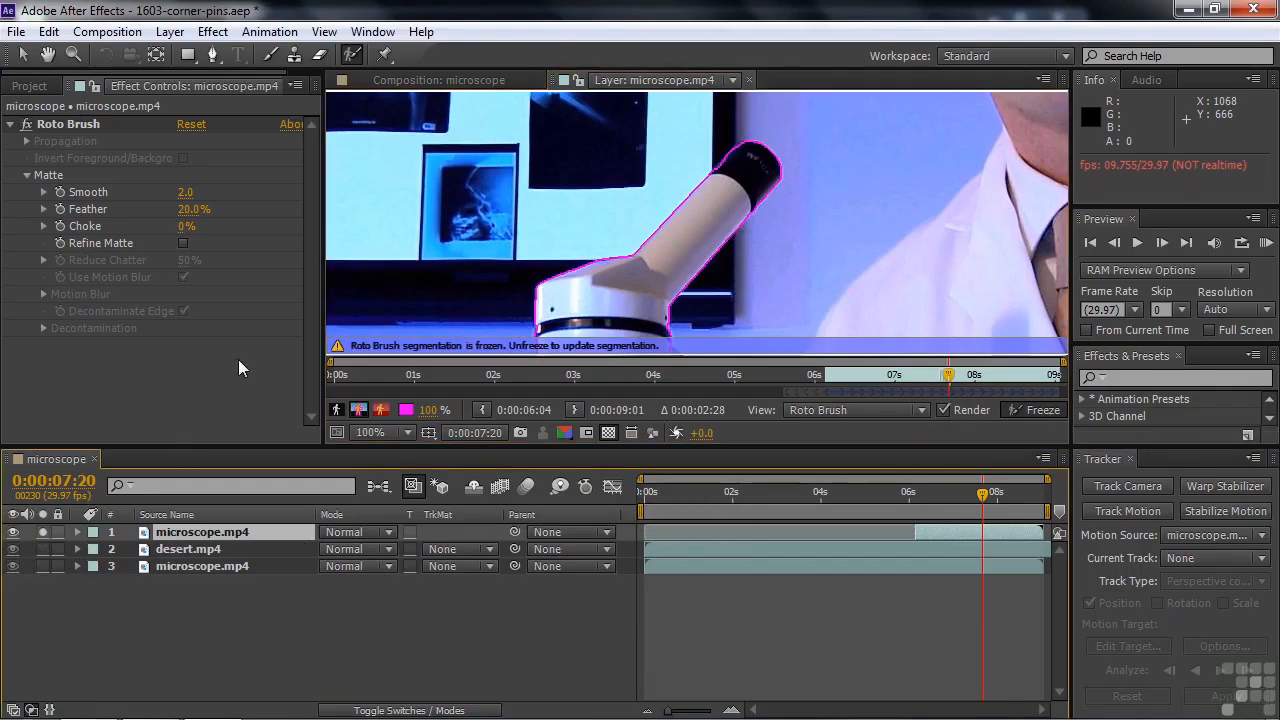
pyautogui.click(415, 81)
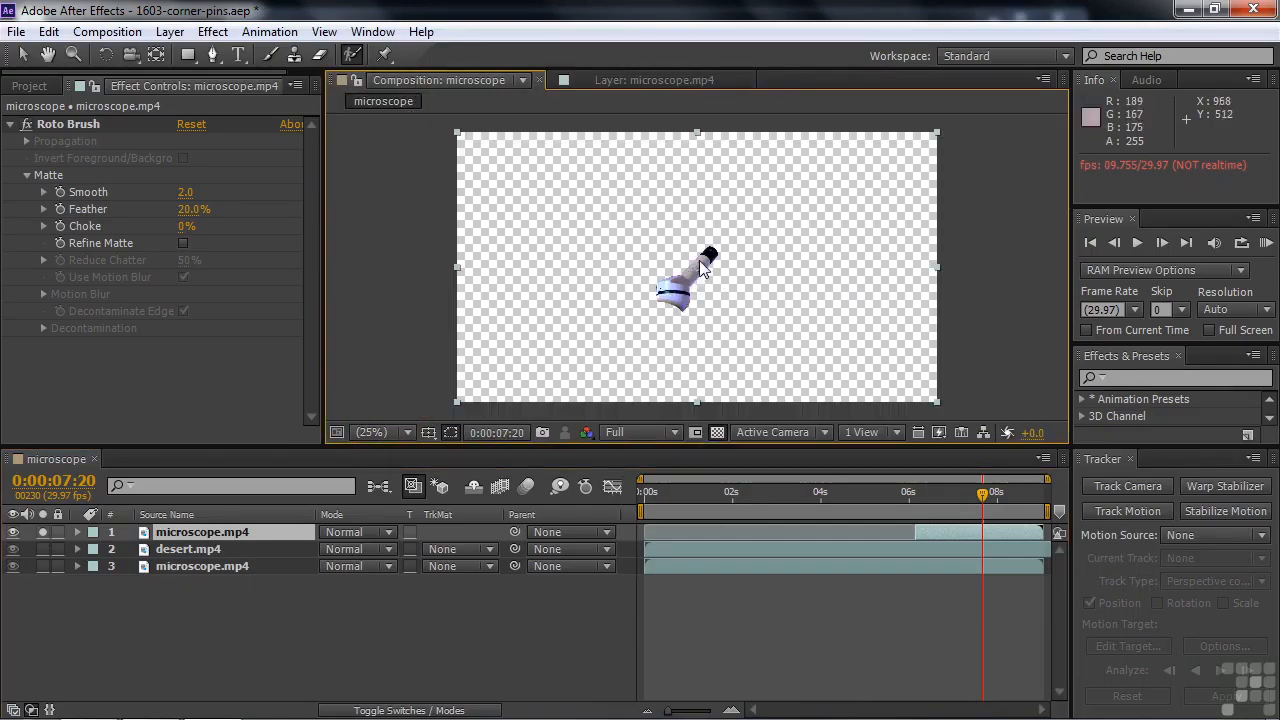
pyautogui.moveTo(979, 494); pyautogui.dragTo(932, 508)
pyautogui.press('space')
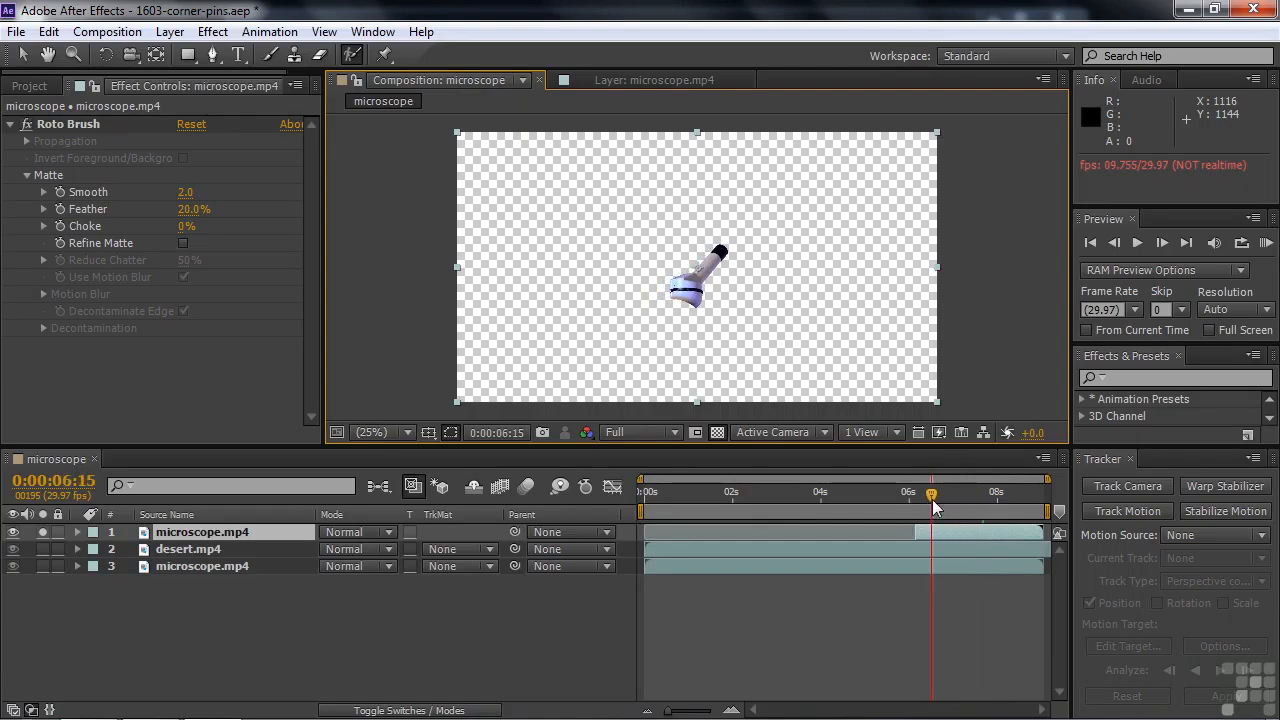
pyautogui.click(42, 532)
# Inspect the desert picture on the monitor behind the microscope at 0:00:07:21 and 100% magnification
pyautogui.moveTo(938, 500); pyautogui.dragTo(976, 506)
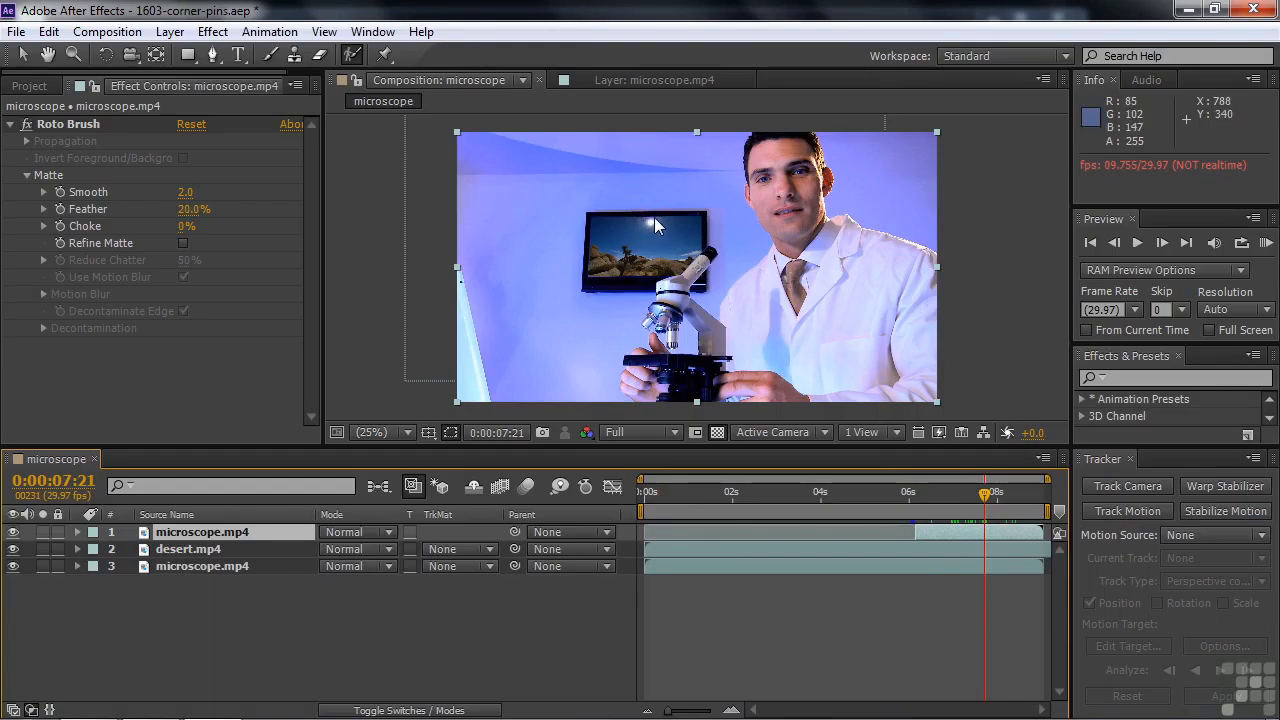
pyautogui.scroll(4, 654, 217)
pyautogui.press('h')
pyautogui.moveTo(529, 205); pyautogui.dragTo(693, 297)
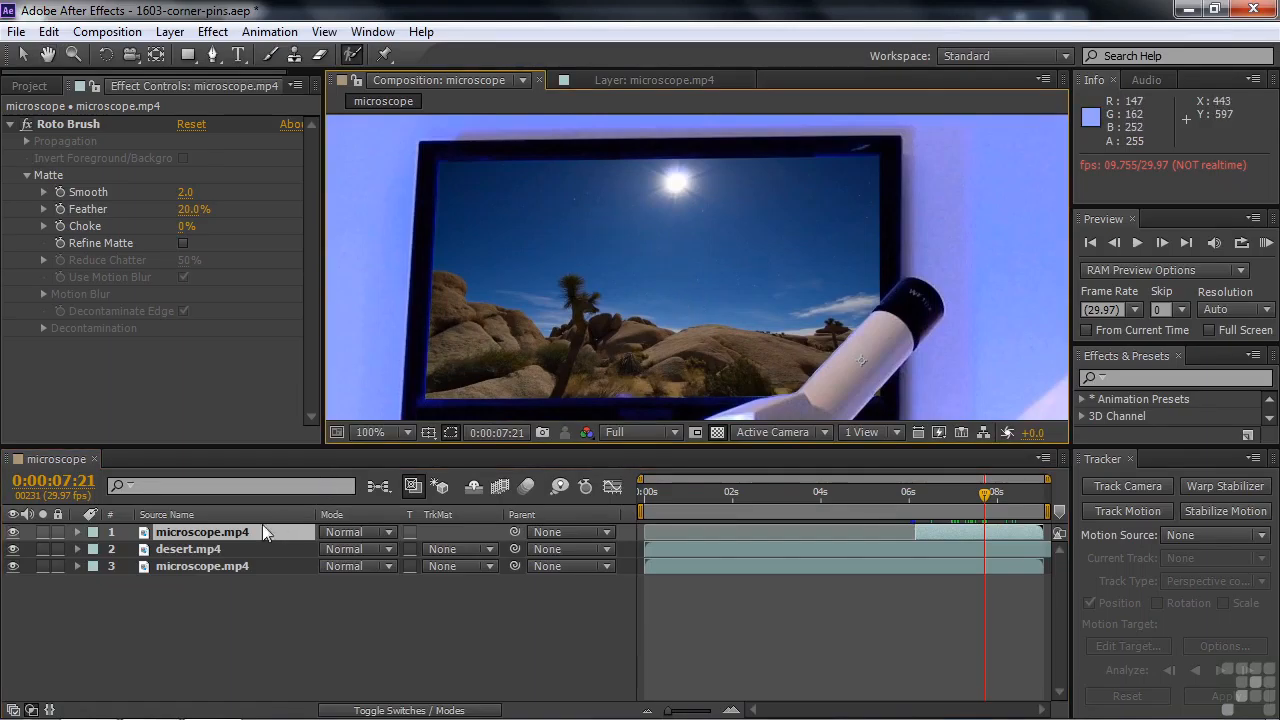
# Apply the Bezier Warp effect to the desert.mp4 layer
pyautogui.click(192, 548)
pyautogui.click(1121, 378)
pyautogui.write('bez')
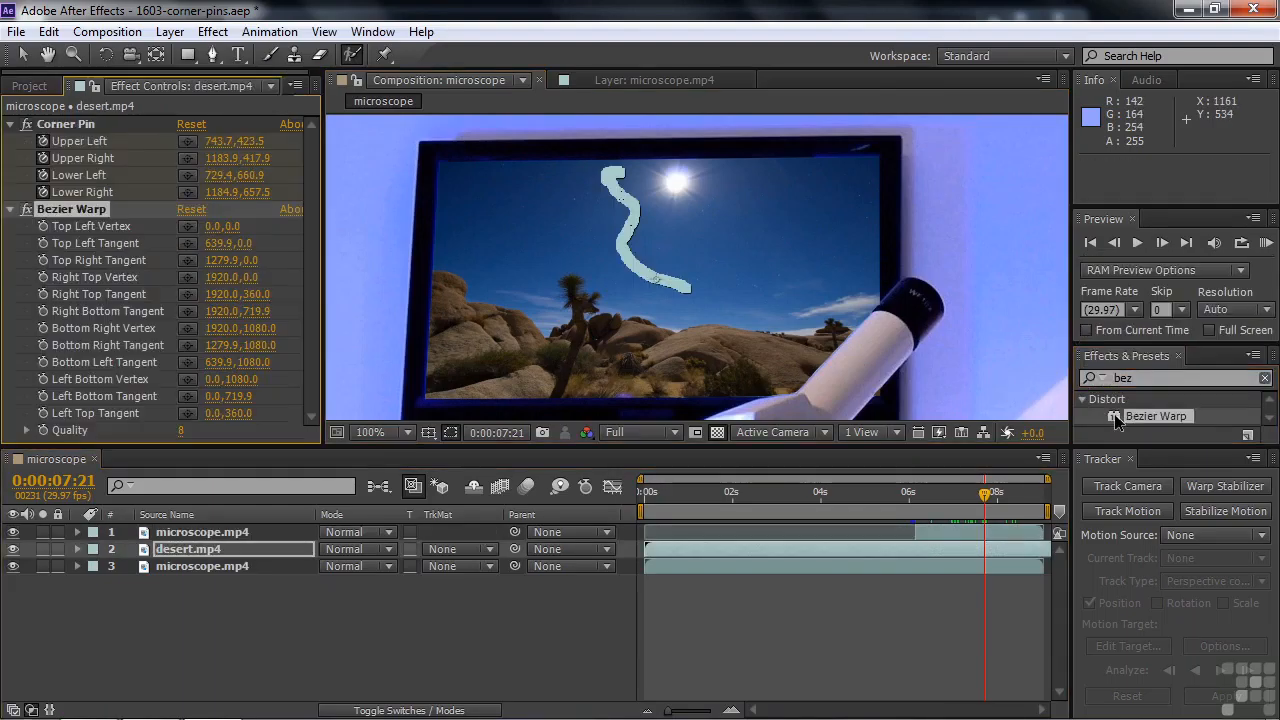
pyautogui.doubleClick(1114, 414)
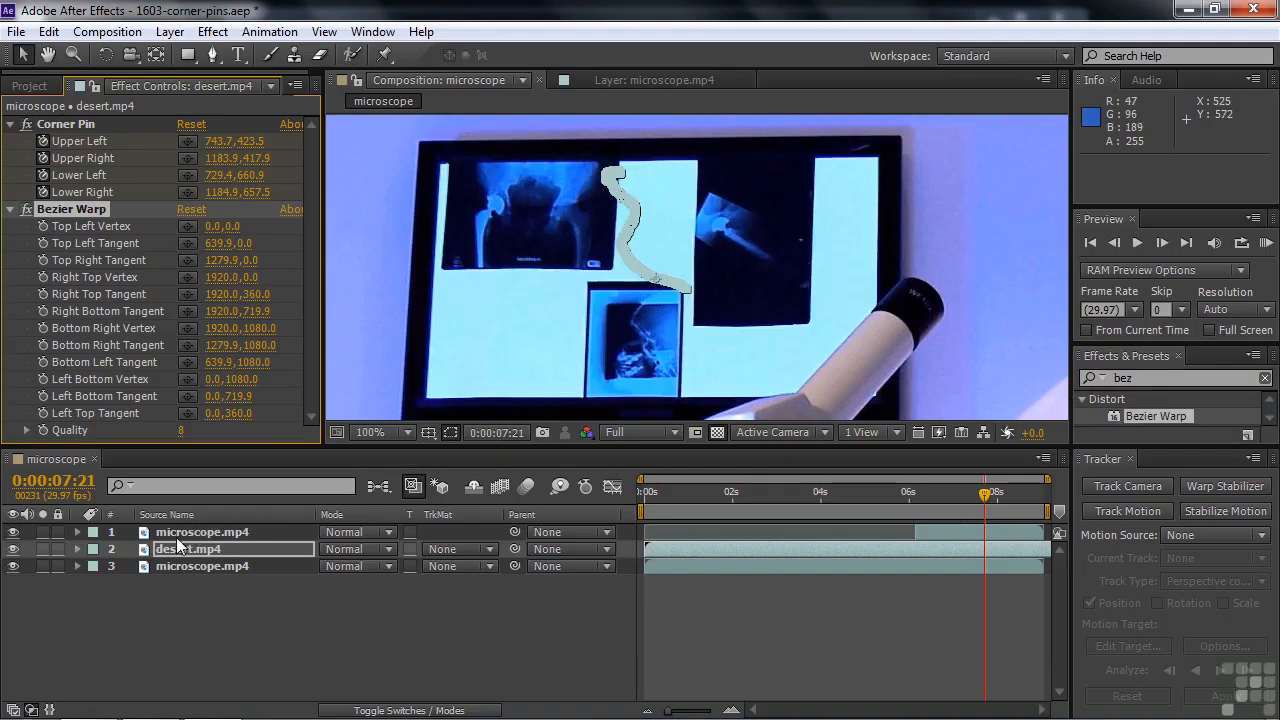
# Hide the top microscope.mp4 layer and move Bezier Warp above Corner Pin in desert.mp4's effect order
pyautogui.click(14, 534)
pyautogui.click(13, 566)
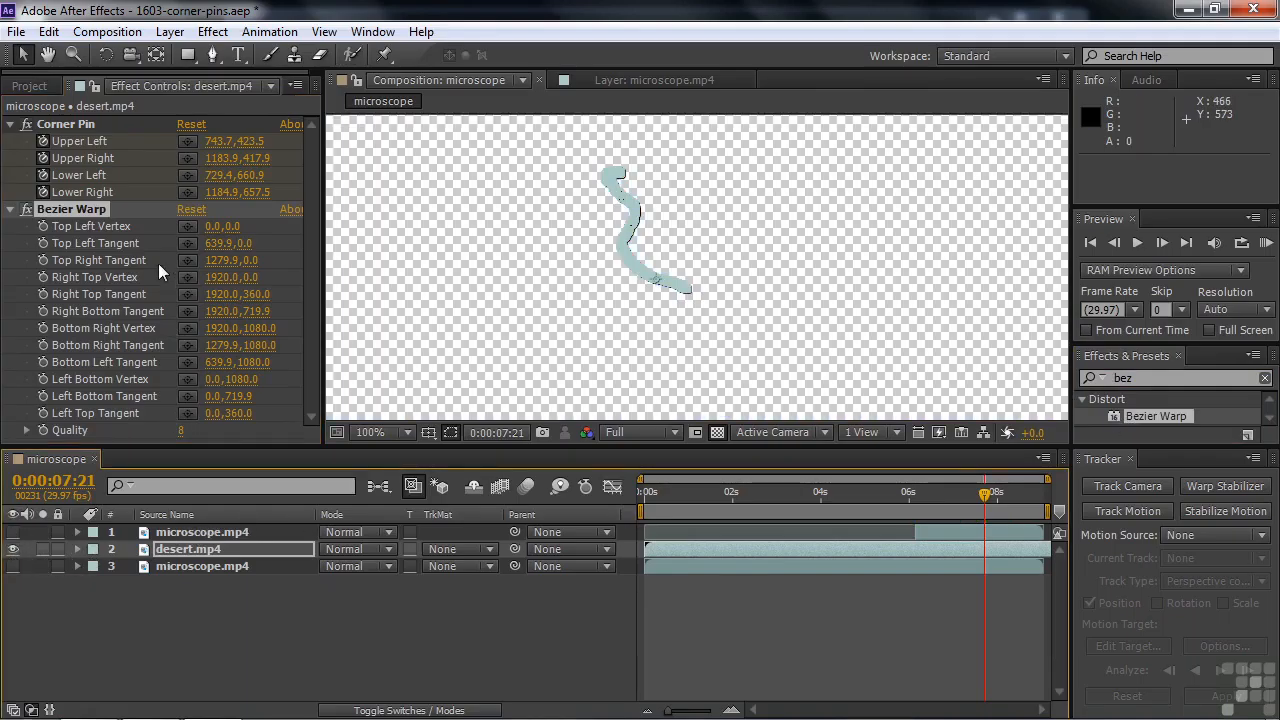
pyautogui.moveTo(102, 210); pyautogui.dragTo(98, 116)
pyautogui.click(13, 566)
# Bow the desert picture's upper edge slightly outward with Bezier Warp, placing the Top Left Tangent at about 625.9, -23.8 and the Top Right Tangent at about 1273.9, -26.1
pyautogui.scroll(-3, 609, 191)
pyautogui.click(767, 135)
pyautogui.moveTo(767, 135); pyautogui.dragTo(769, 121)
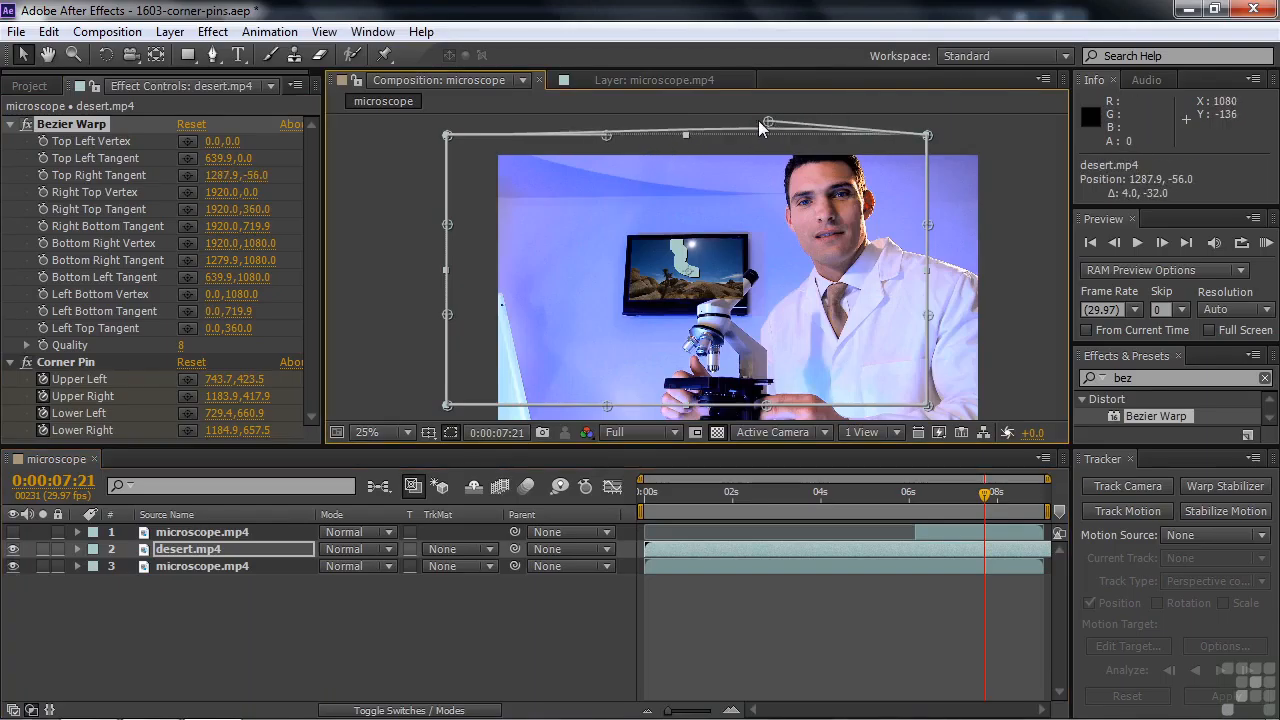
pyautogui.press('.')
pyautogui.press('space')
pyautogui.moveTo(802, 173); pyautogui.dragTo(775, 294)
pyautogui.moveTo(786, 225); pyautogui.dragTo(788, 249)
pyautogui.moveTo(818, 121); pyautogui.dragTo(815, 127)
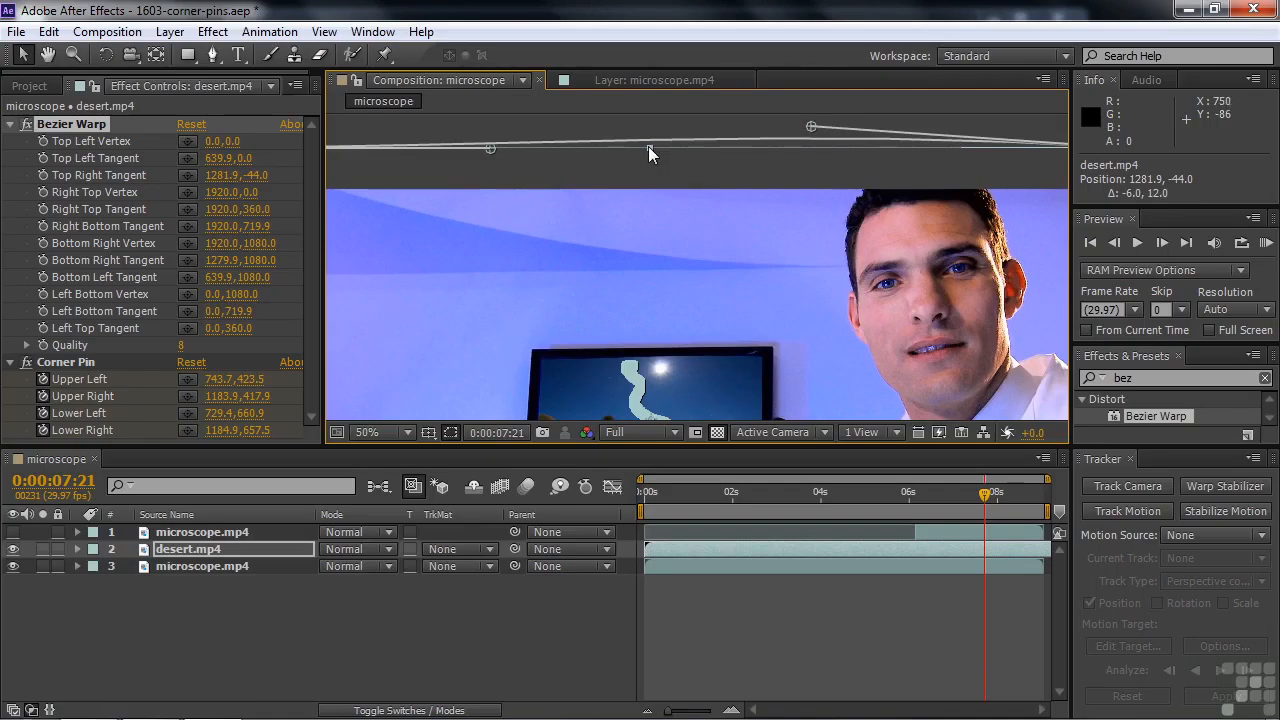
pyautogui.moveTo(649, 147); pyautogui.dragTo(649, 144)
pyautogui.moveTo(490, 147); pyautogui.dragTo(483, 135)
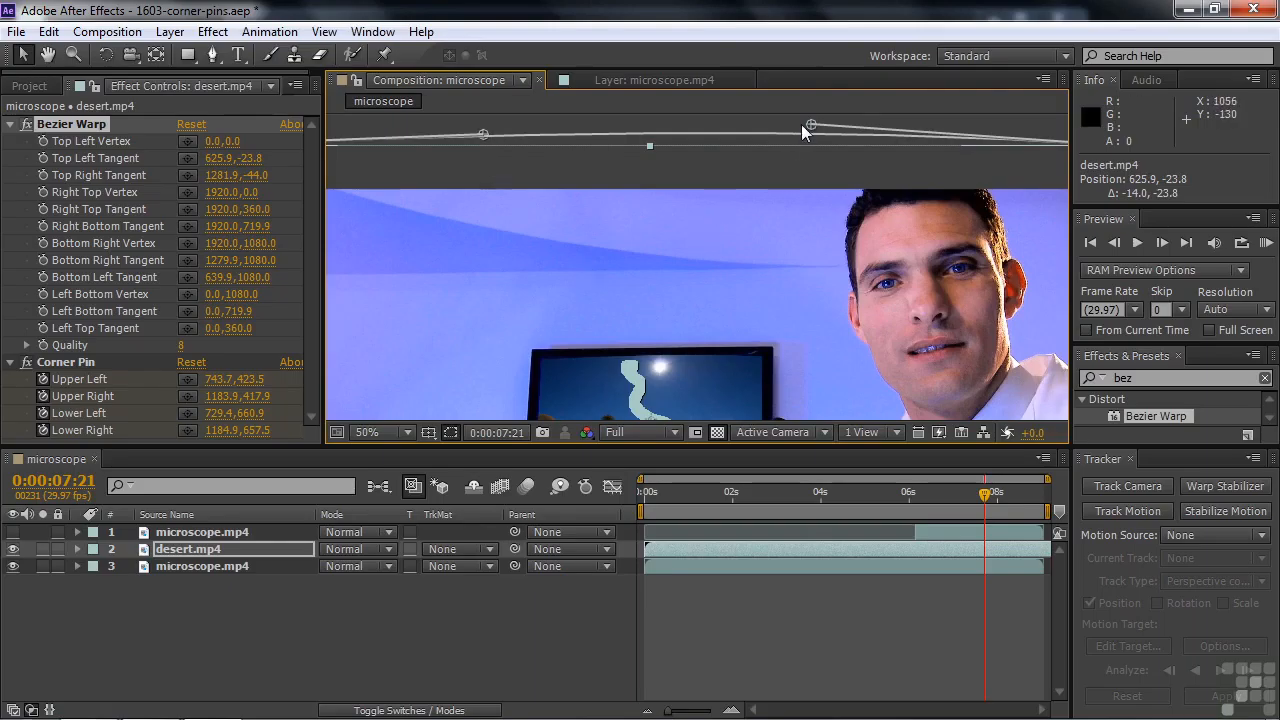
pyautogui.moveTo(808, 128); pyautogui.dragTo(802, 136)
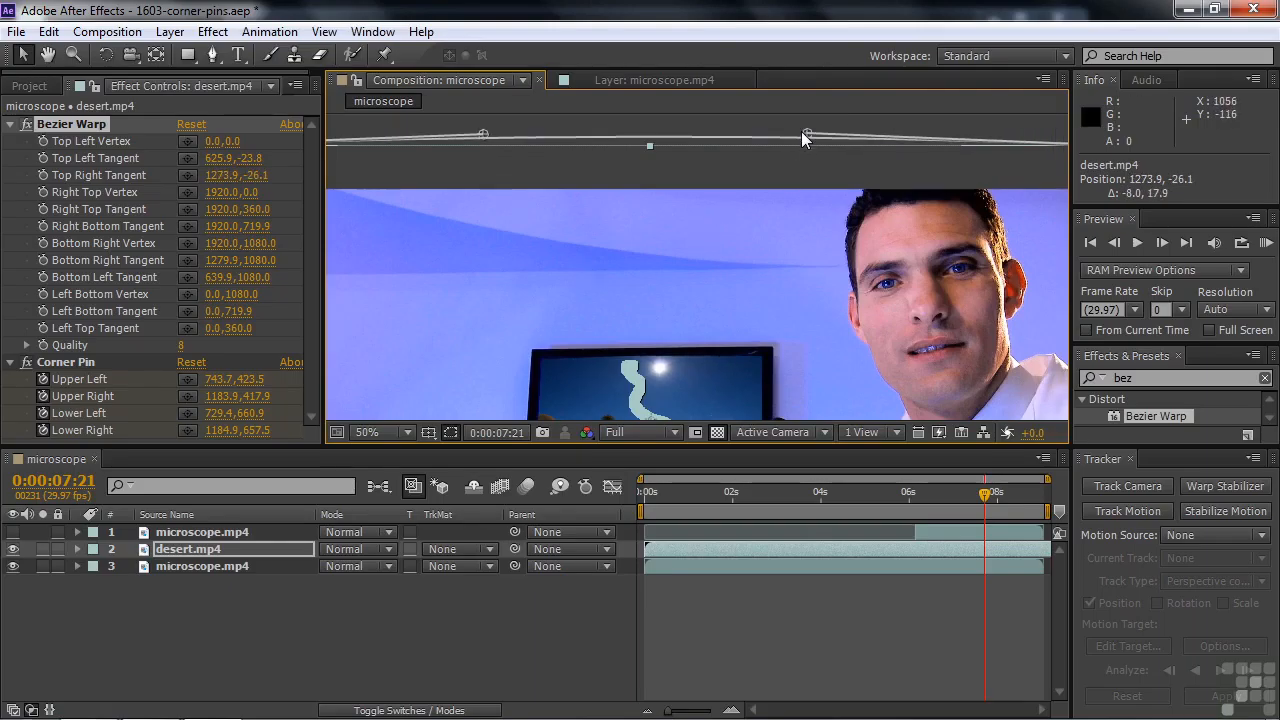
# Bow desert.mp4's lower edge outward with Bottom Right Tangent about 1279.9, 1097.9 and Bottom Left Tangent about 633.9, 1093.6, and stretch the layer vertically to 103%
pyautogui.press('space')
pyautogui.moveTo(805, 276); pyautogui.dragTo(806, 163)
pyautogui.moveTo(780, 297); pyautogui.dragTo(756, 202)
pyautogui.moveTo(872, 272); pyautogui.dragTo(720, 253)
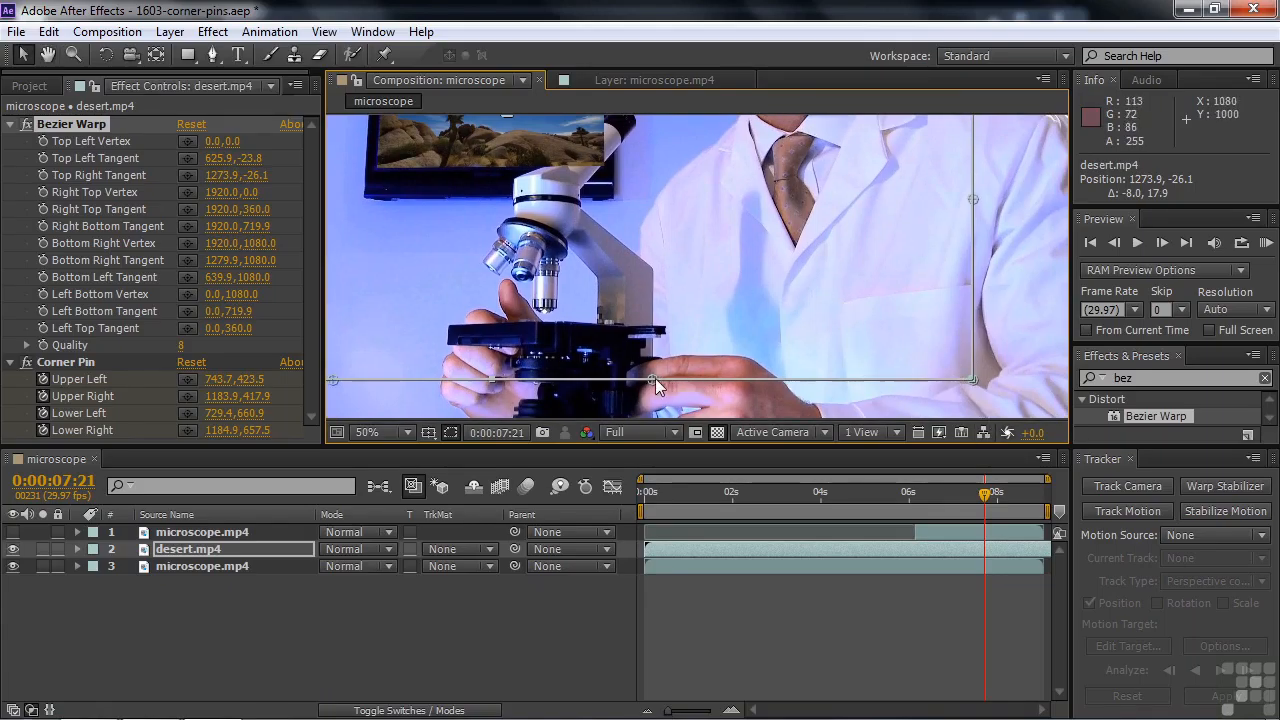
pyautogui.moveTo(651, 379); pyautogui.dragTo(650, 393)
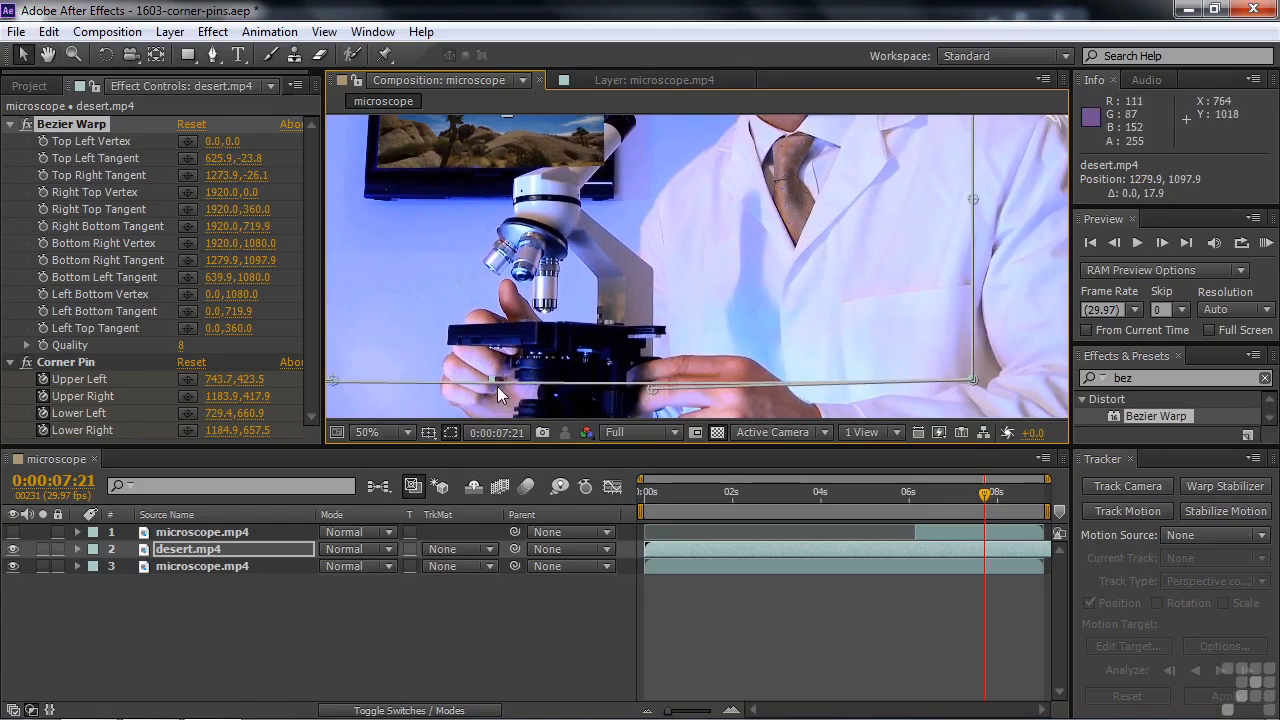
pyautogui.moveTo(493, 380); pyautogui.dragTo(492, 387)
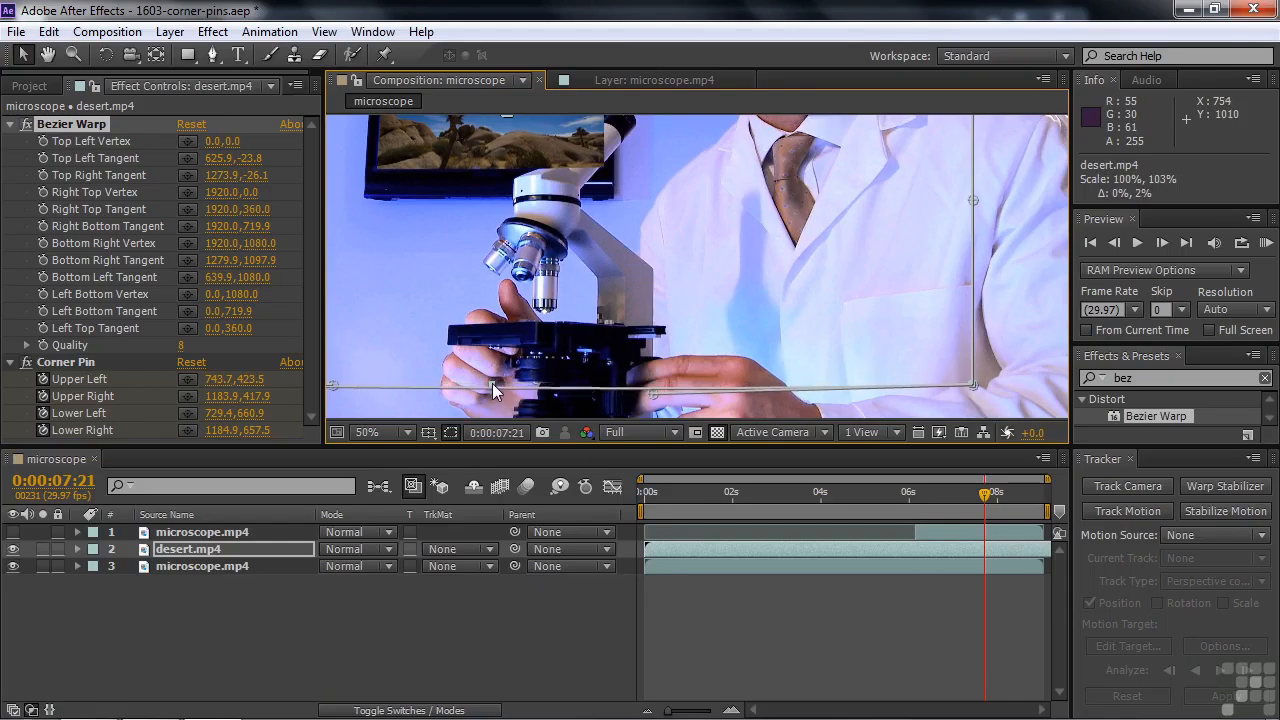
pyautogui.press('space')
pyautogui.moveTo(405, 318); pyautogui.dragTo(565, 320)
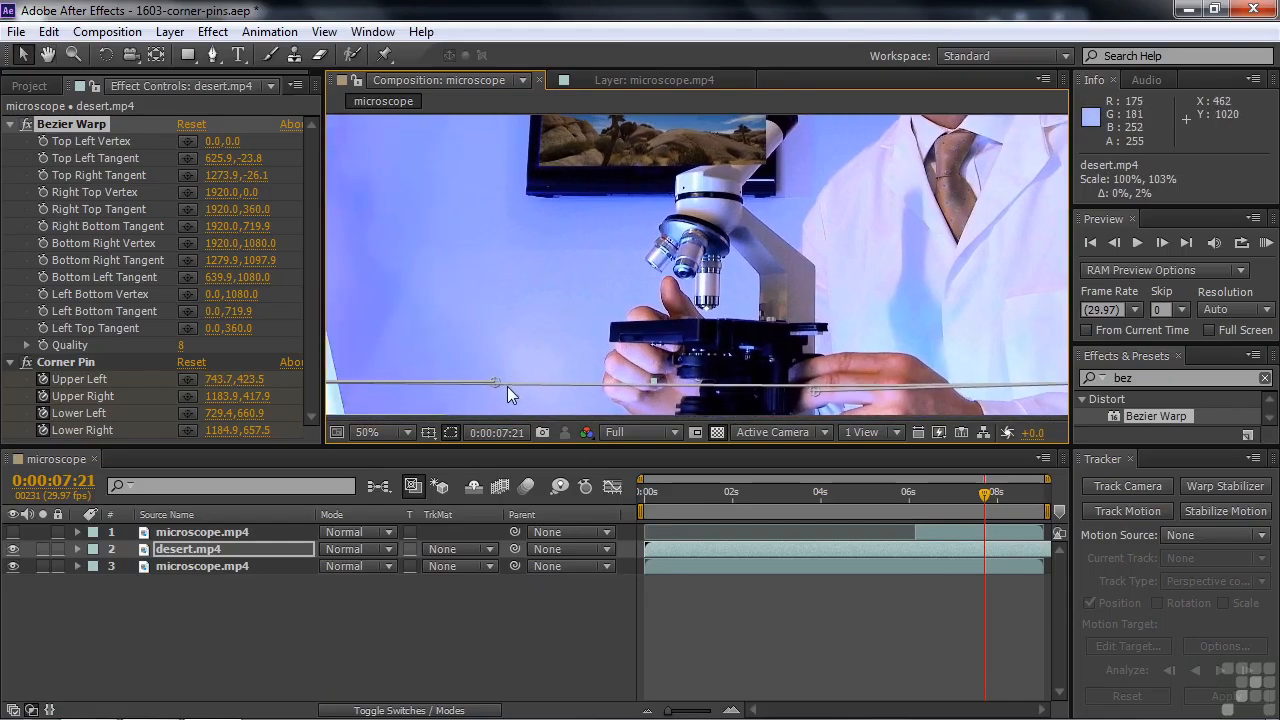
pyautogui.moveTo(496, 382); pyautogui.dragTo(492, 389)
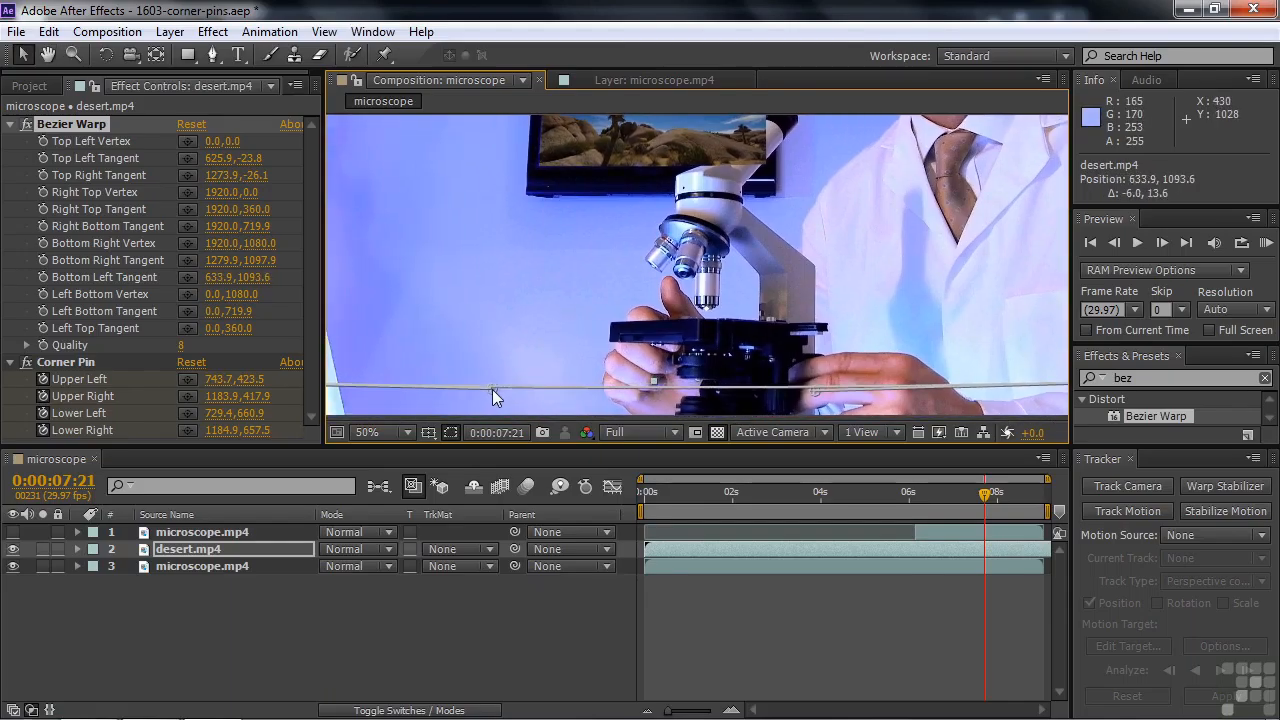
# Show the top microscope.mp4 layer again, deselect all layers, and check the whole composite back to 0:00:07:10
pyautogui.click(12, 532)
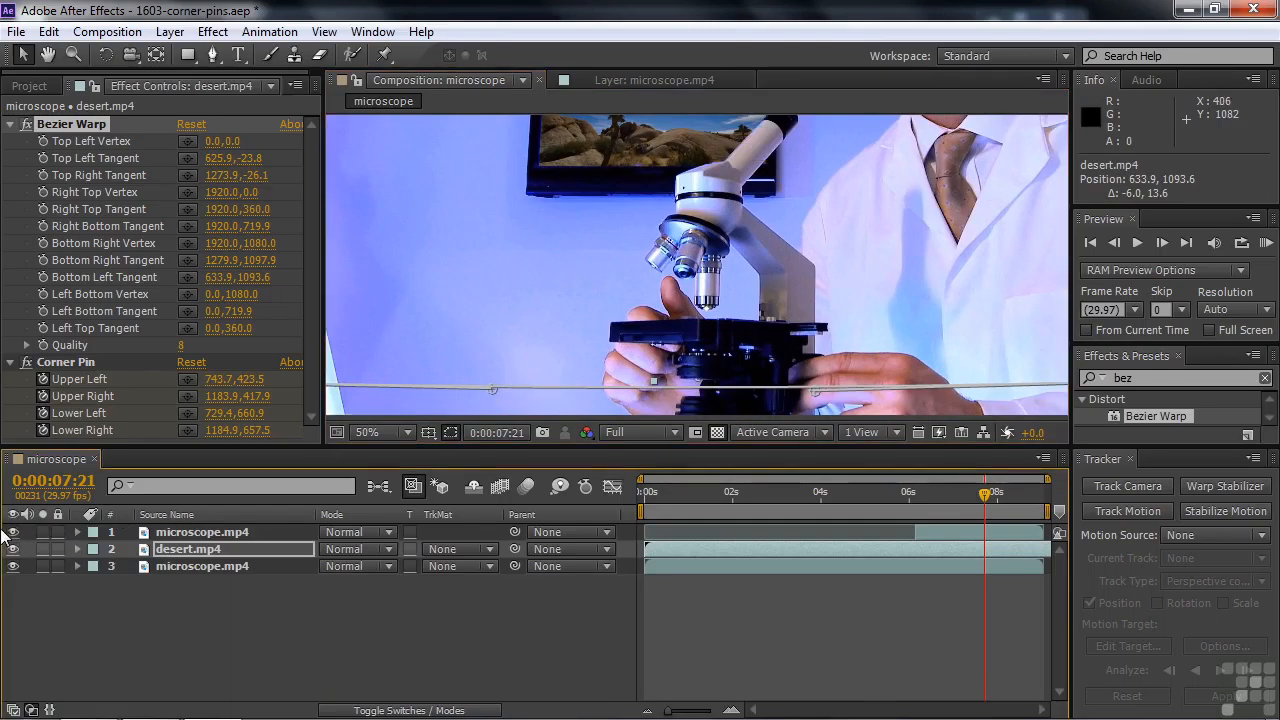
pyautogui.hotkey('shift', '/')
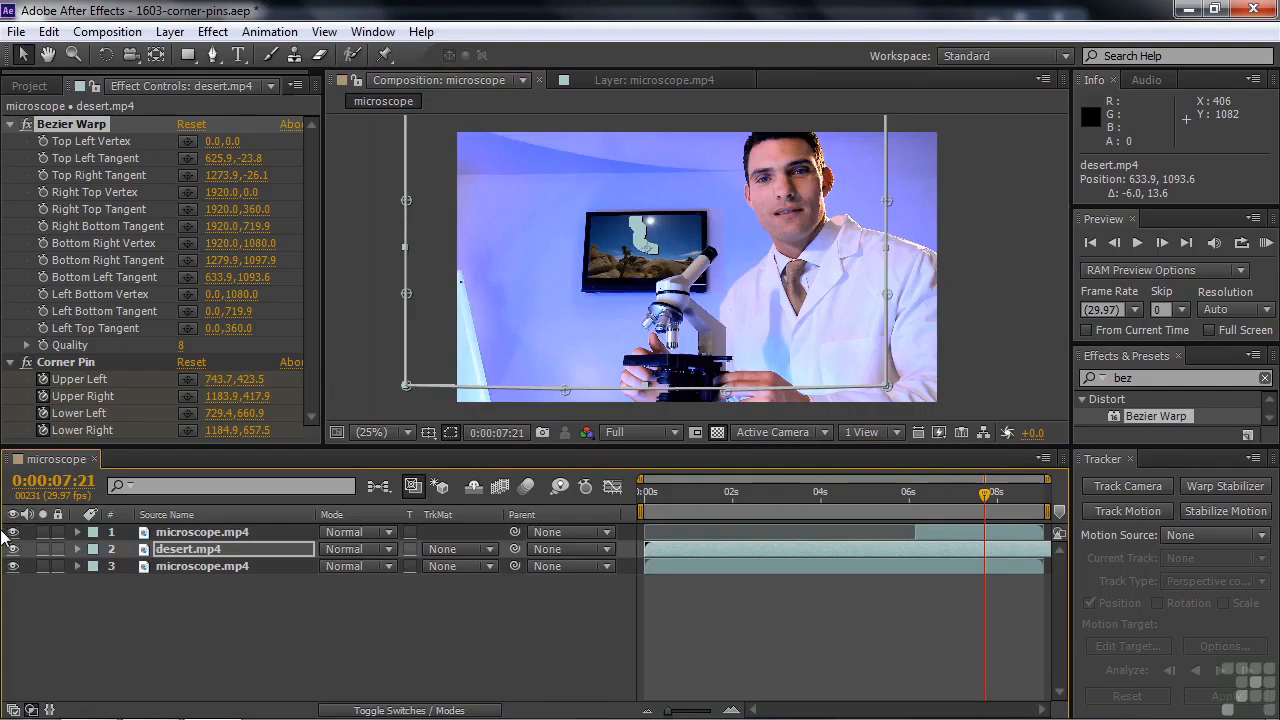
pyautogui.click(256, 645)
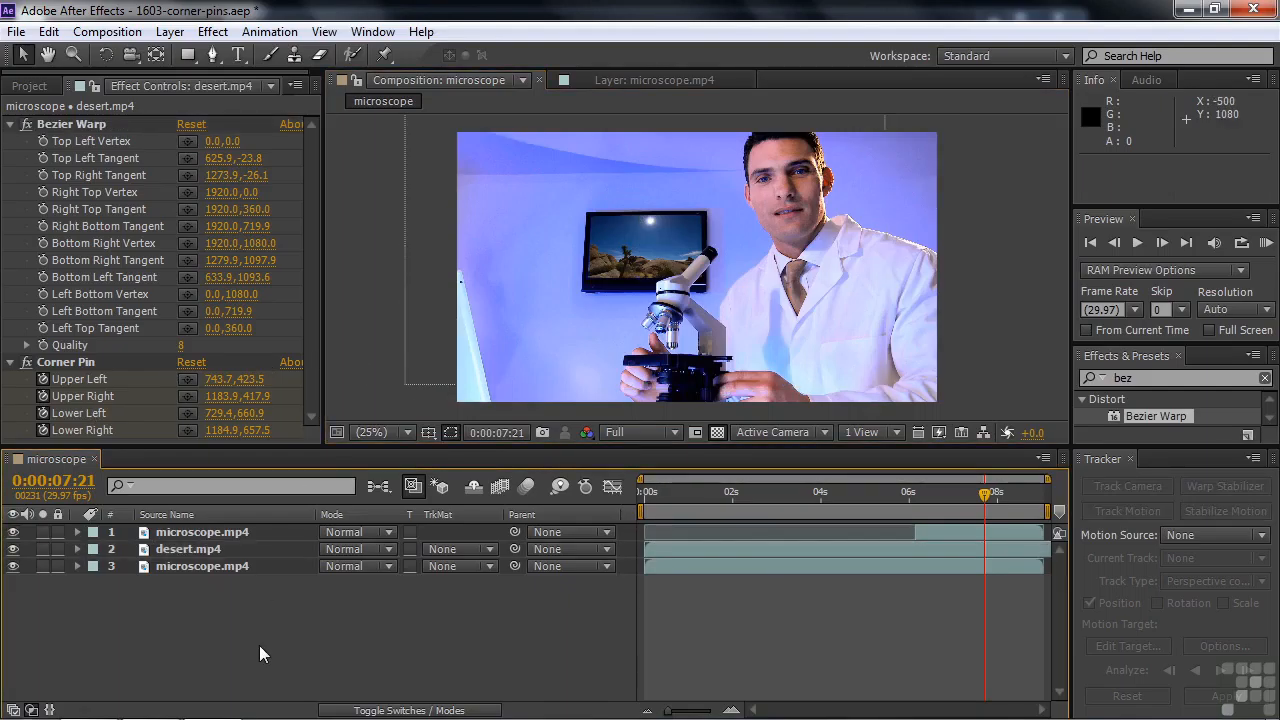
pyautogui.moveTo(988, 490)
pyautogui.mouseDown()
pyautogui.moveTo(875, 497)
pyautogui.moveTo(970, 488)
pyautogui.mouseUp()
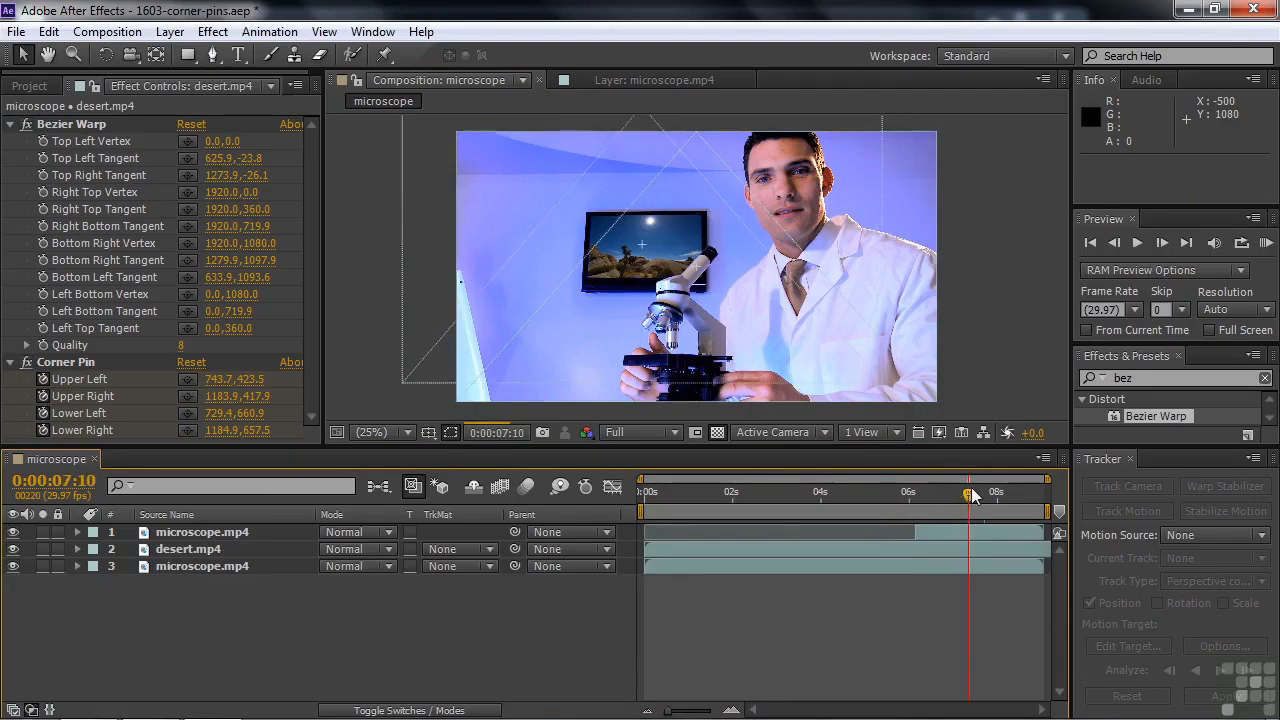